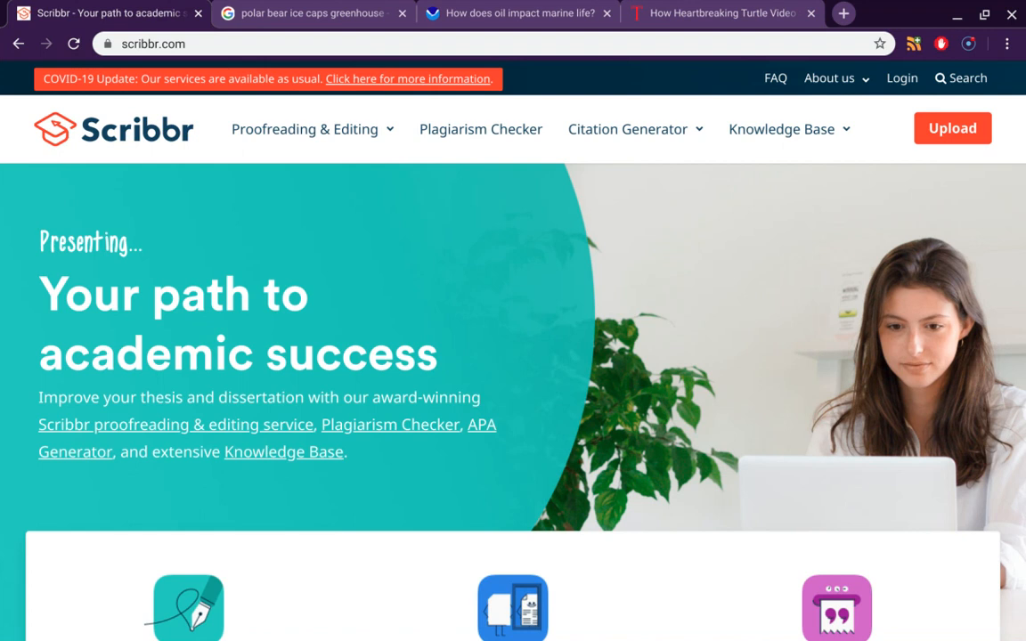
Open Scribbr's MLA Citation Generator with its Works Cited list
mouse_move(684, 174)
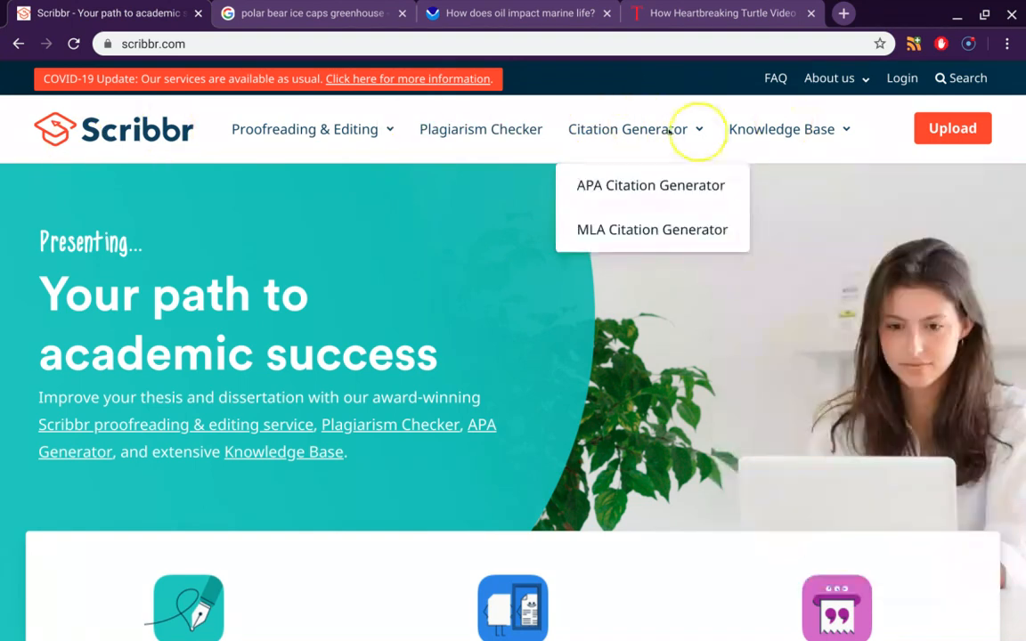
click(636, 229)
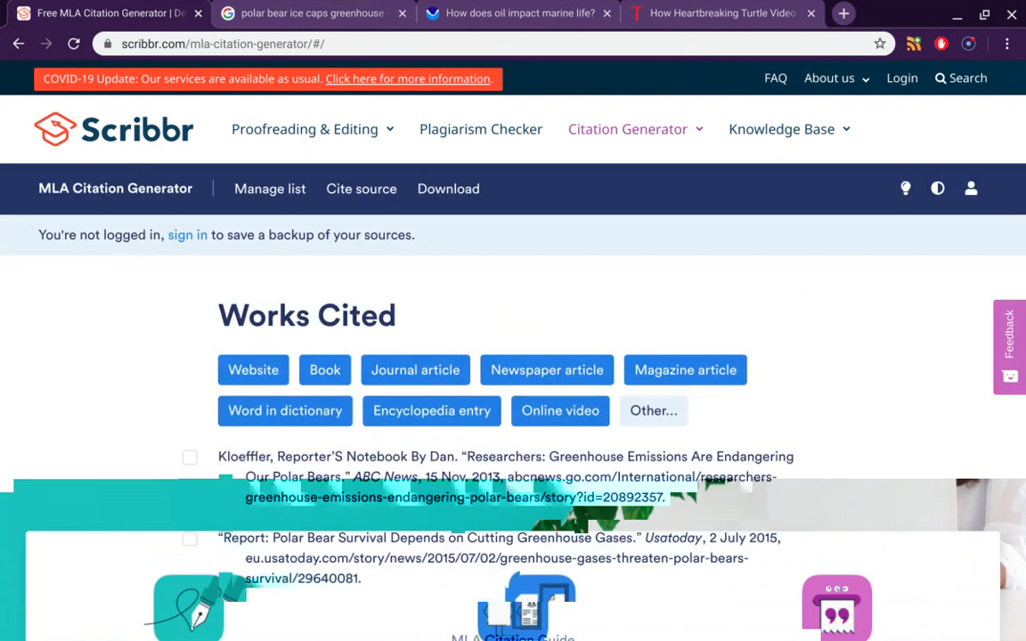
scroll(162, 337, down, 2)
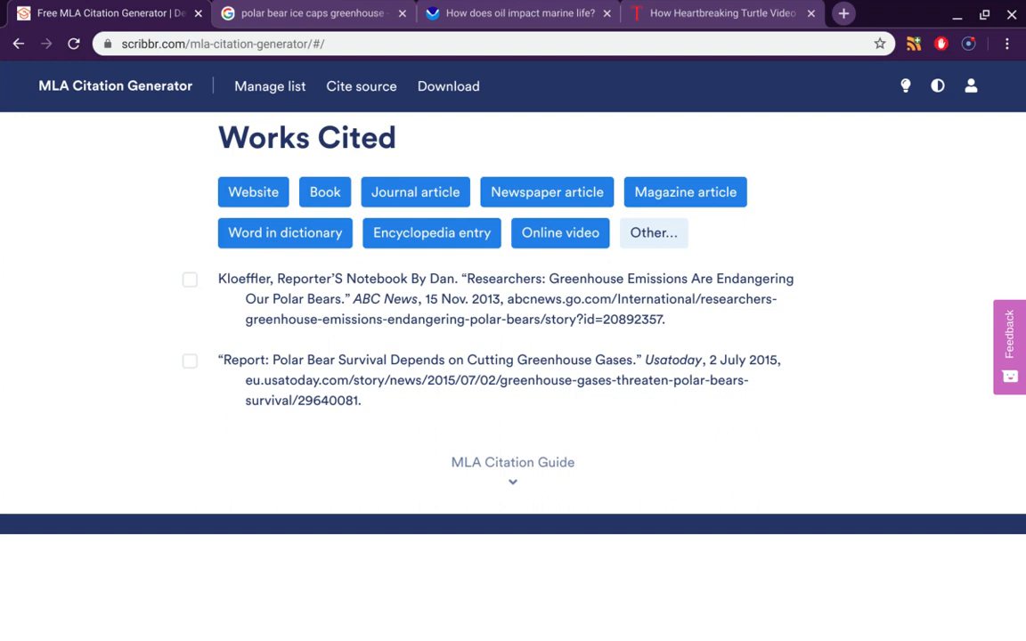
Look through the TIME article on the turtle video and plastic straws, checking its headline, byline, date and content
click(652, 11)
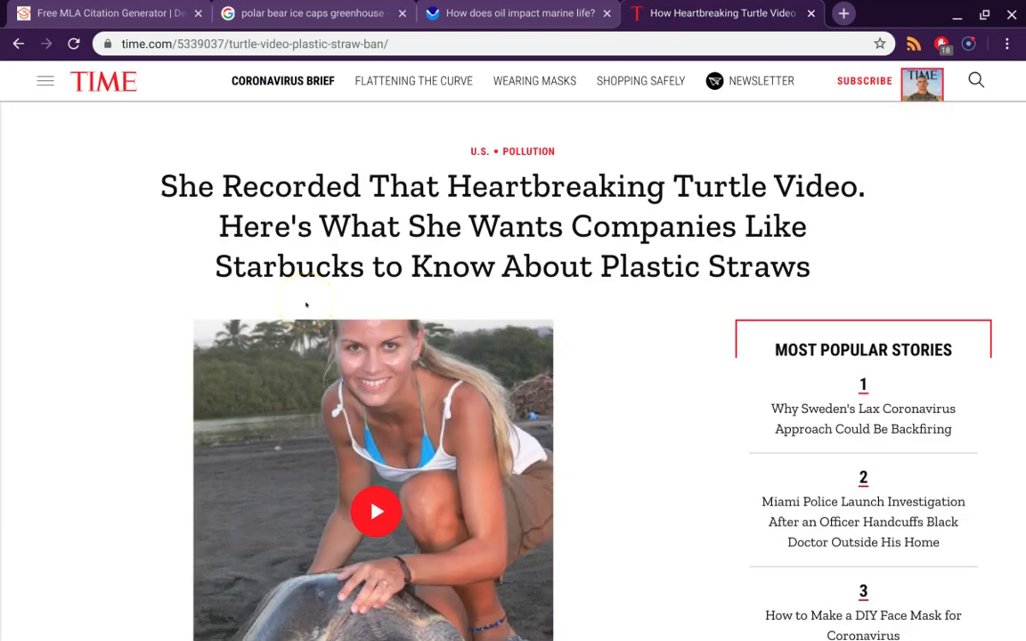
scroll(134, 378, down, 4)
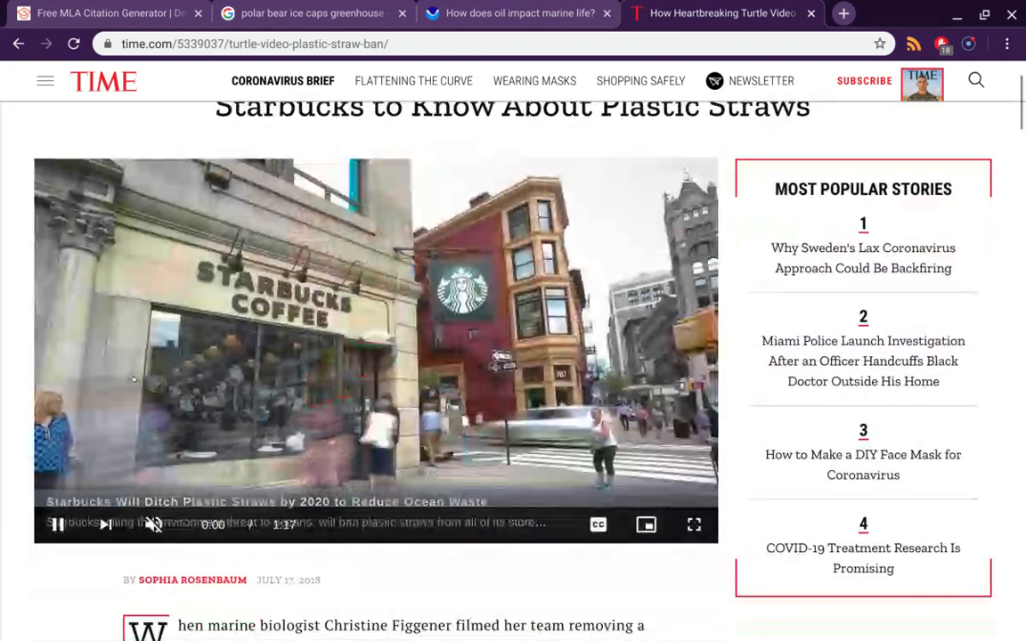
scroll(374, 356, down, 1)
scroll(396, 356, down, 10)
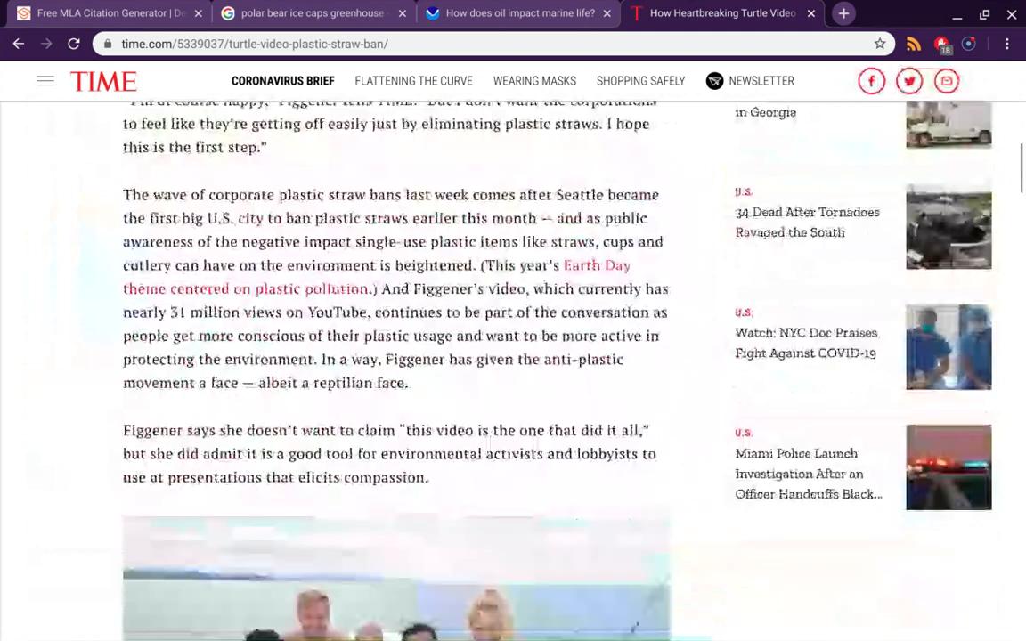
scroll(396, 356, down, 3)
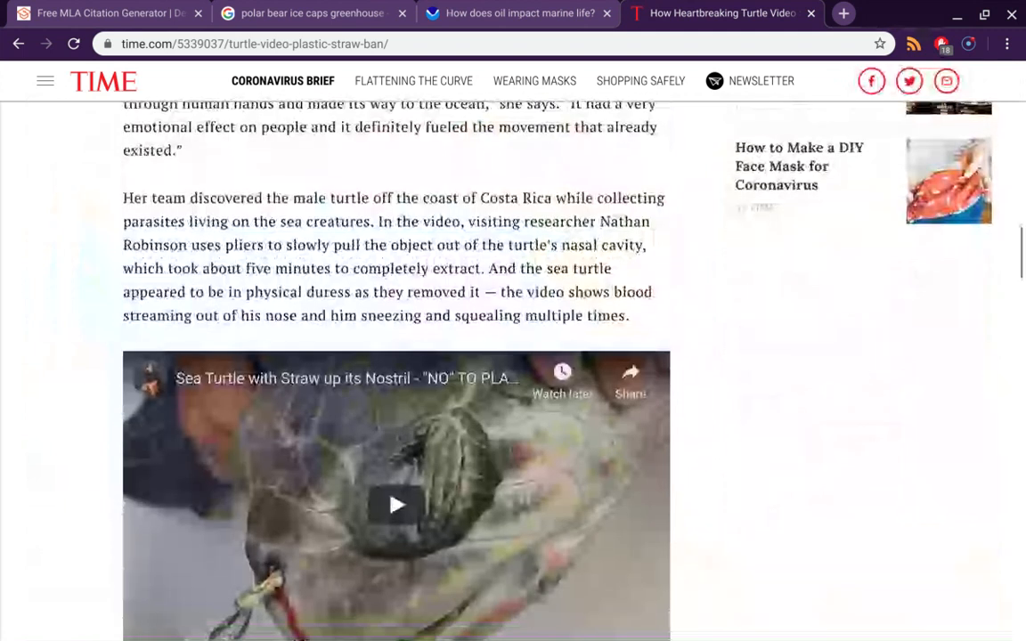
scroll(397, 356, up, 15)
scroll(374, 356, up, 2)
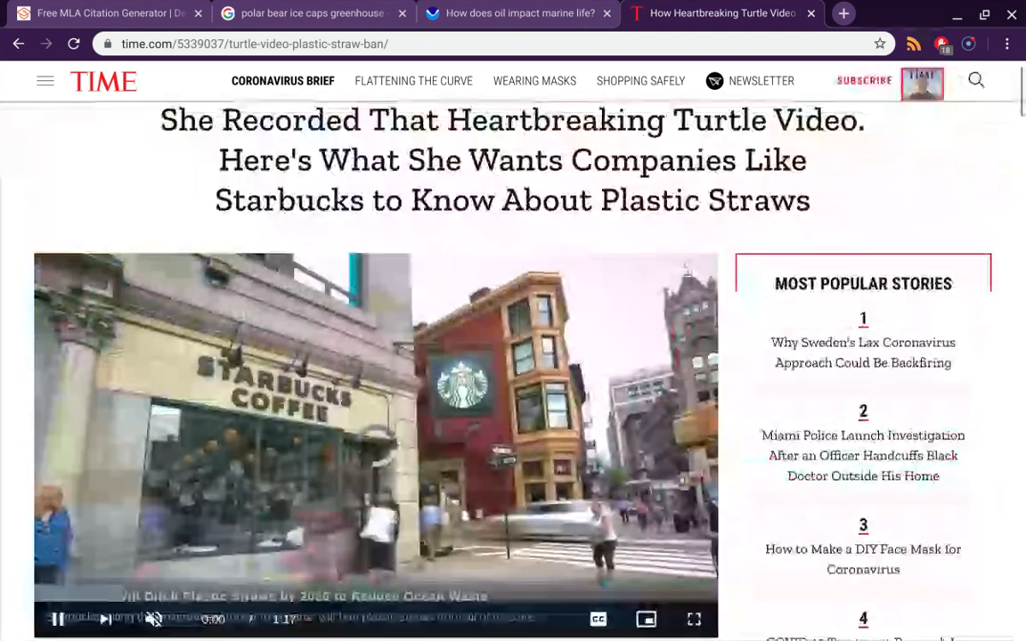
scroll(374, 357, down, 2)
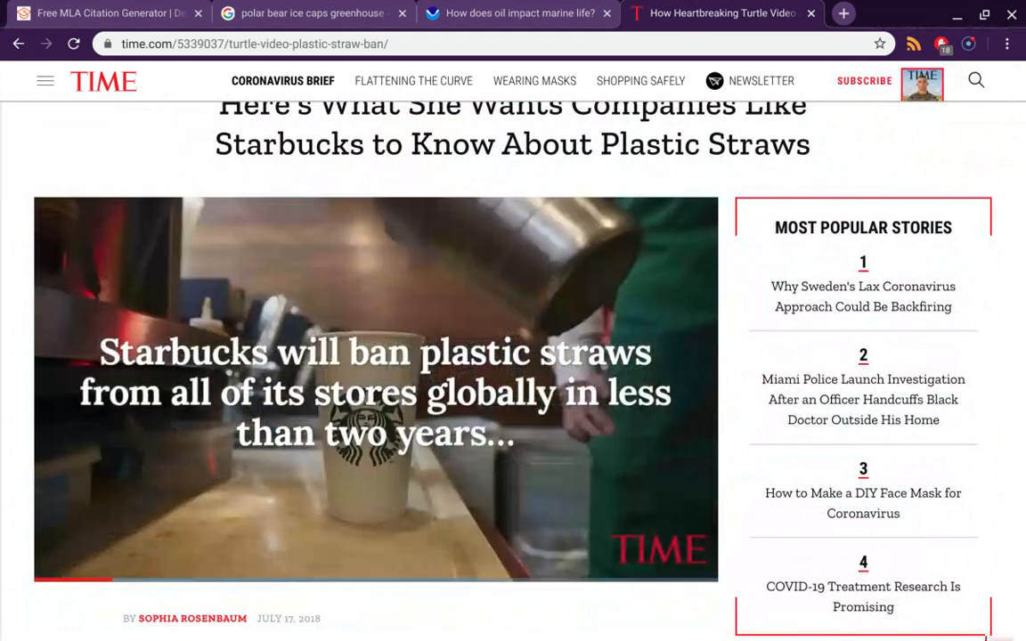
scroll(512, 357, up, 2)
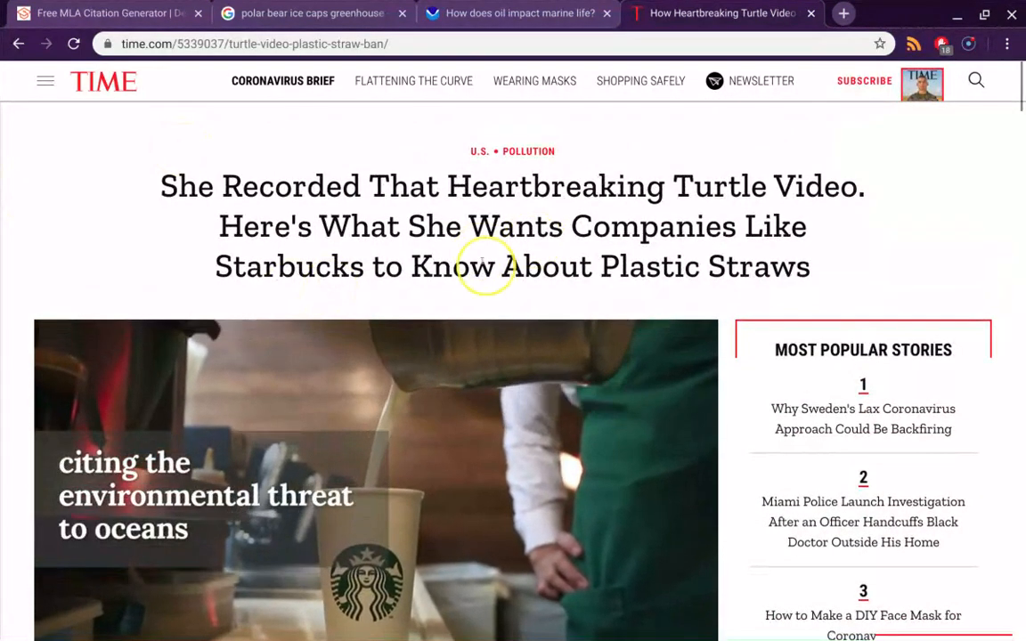
scroll(470, 257, down, 10)
scroll(445, 169, up, 10)
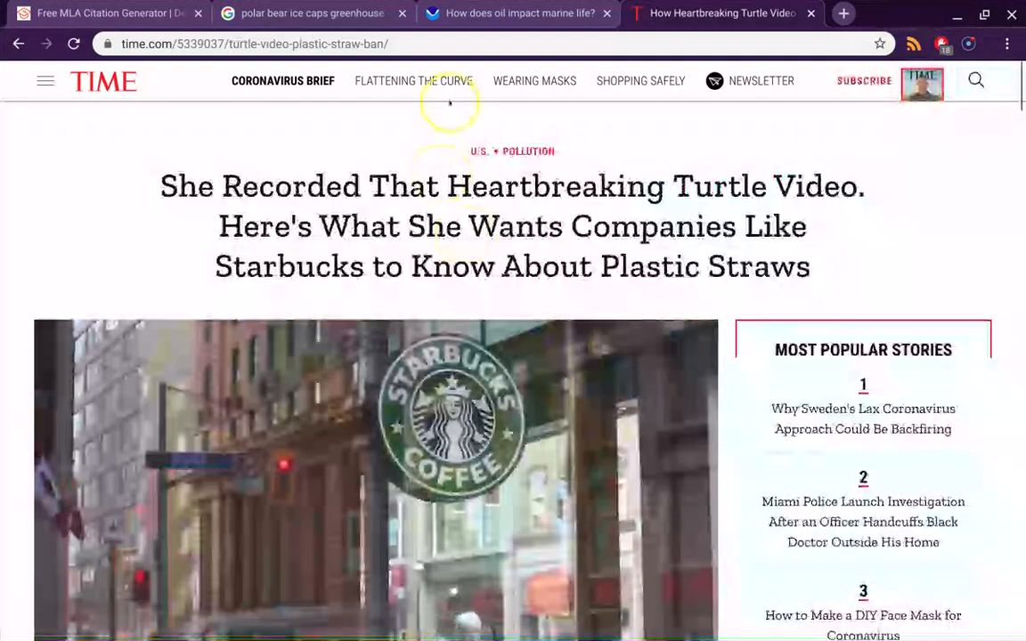
Copy the TIME article's URL and start a new website citation in the MLA Citation Generator
click(406, 42)
key(ctrl+c)
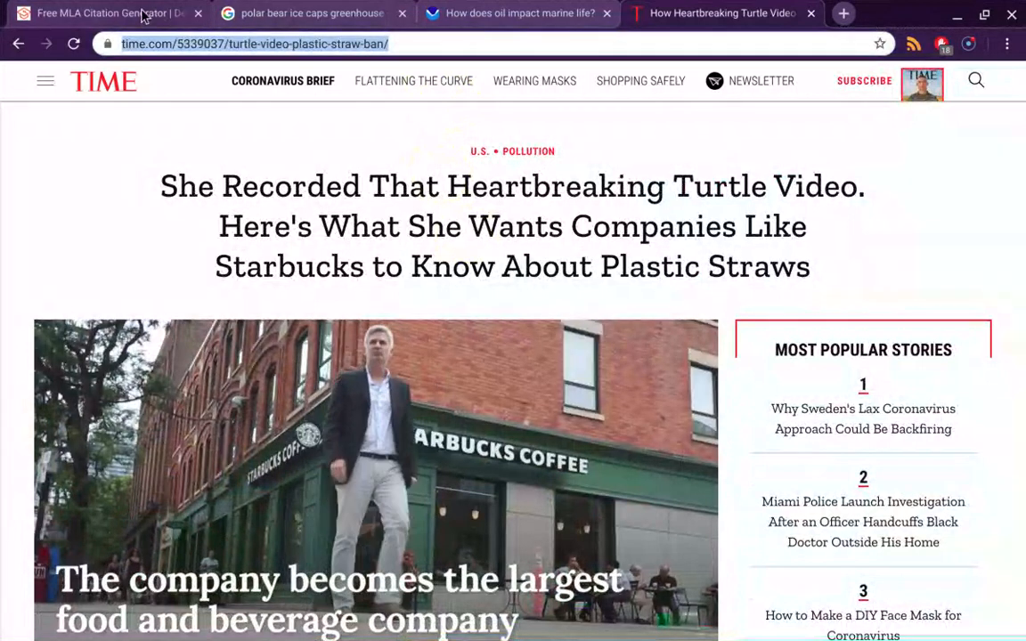
click(142, 15)
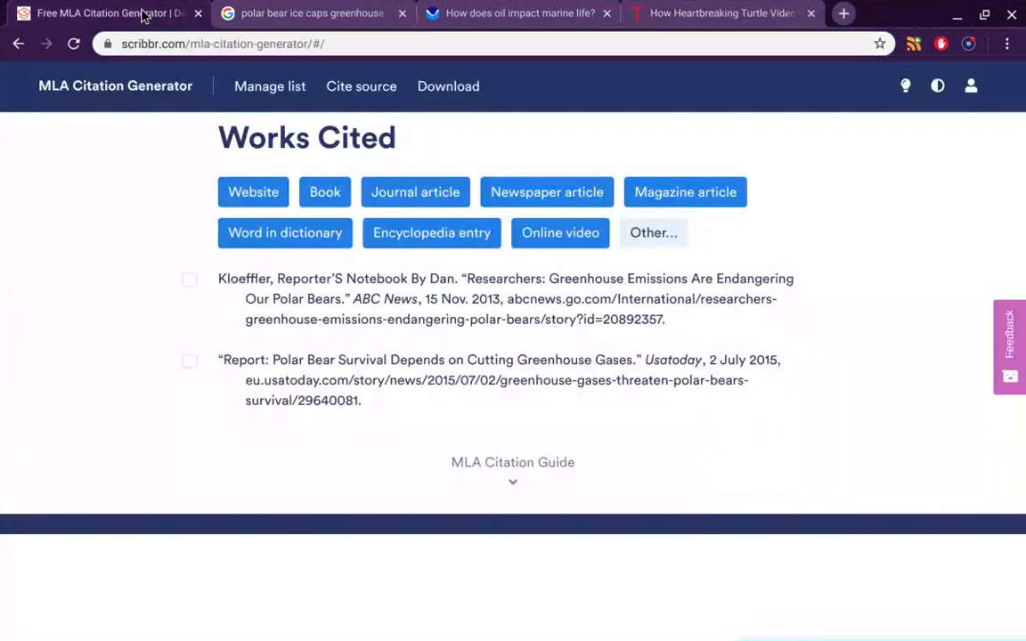
scroll(691, 337, up, 3)
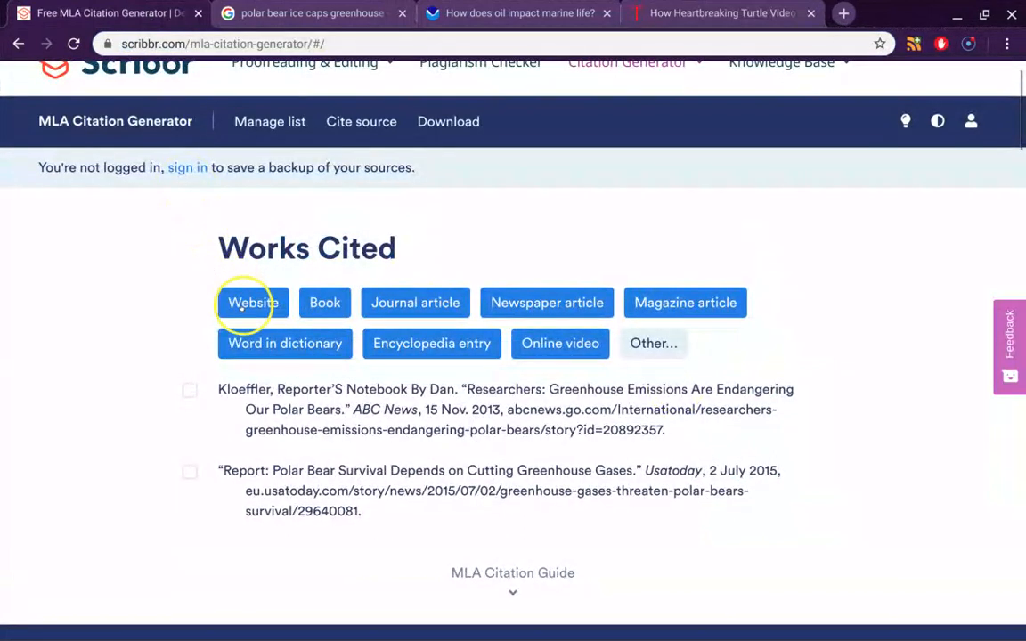
click(241, 304)
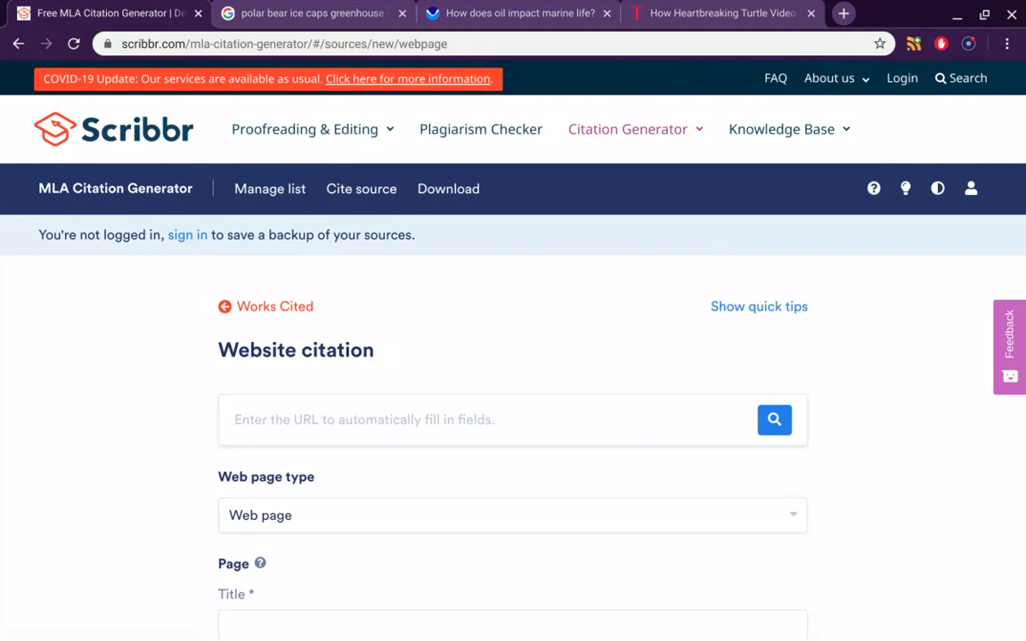
scroll(241, 305, down, 3)
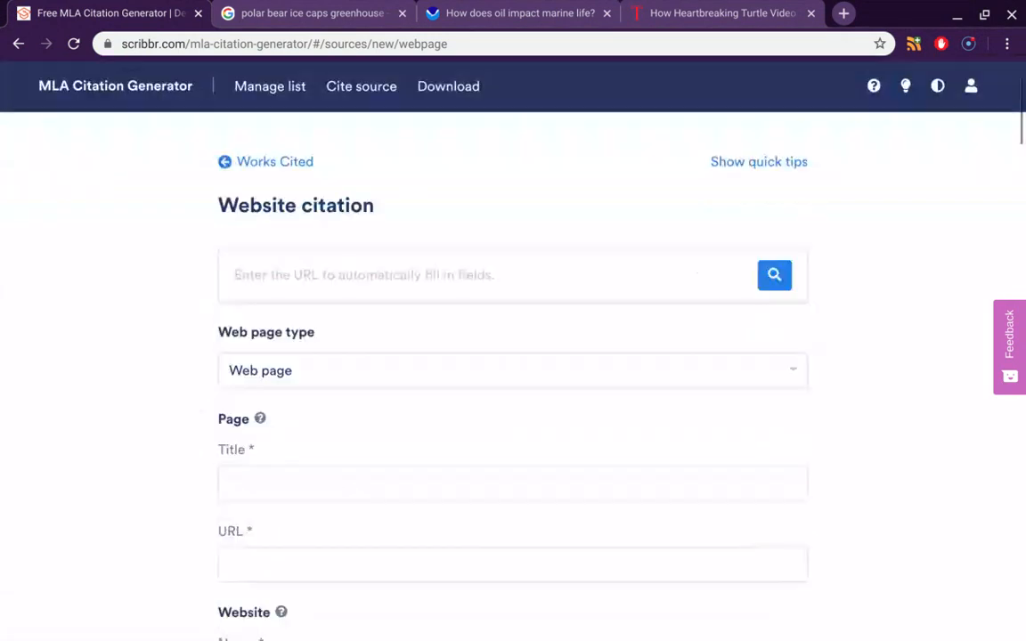
click(263, 260)
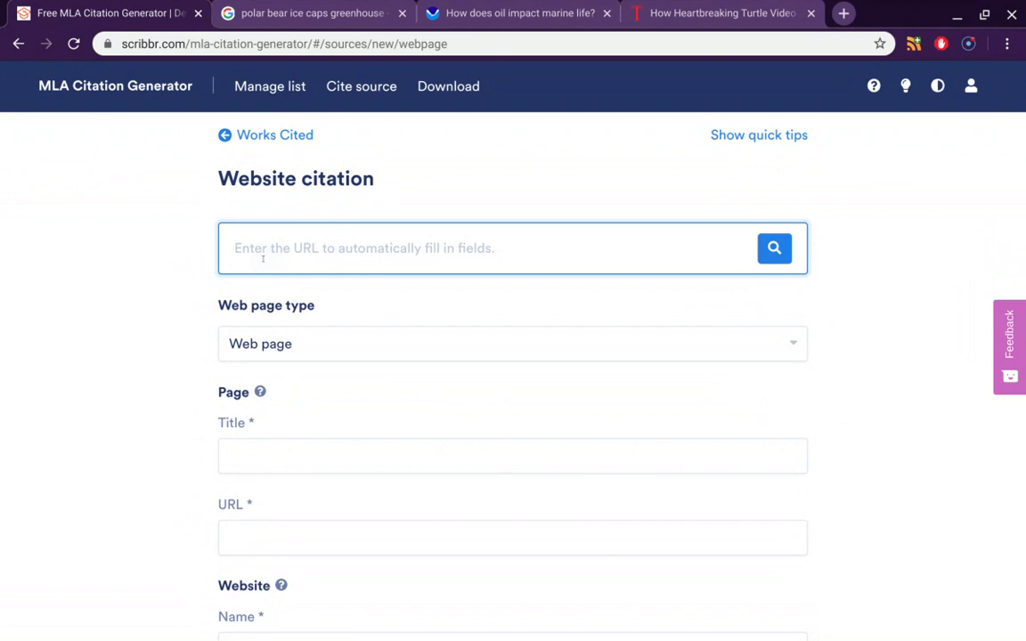
key(ctrl+v)
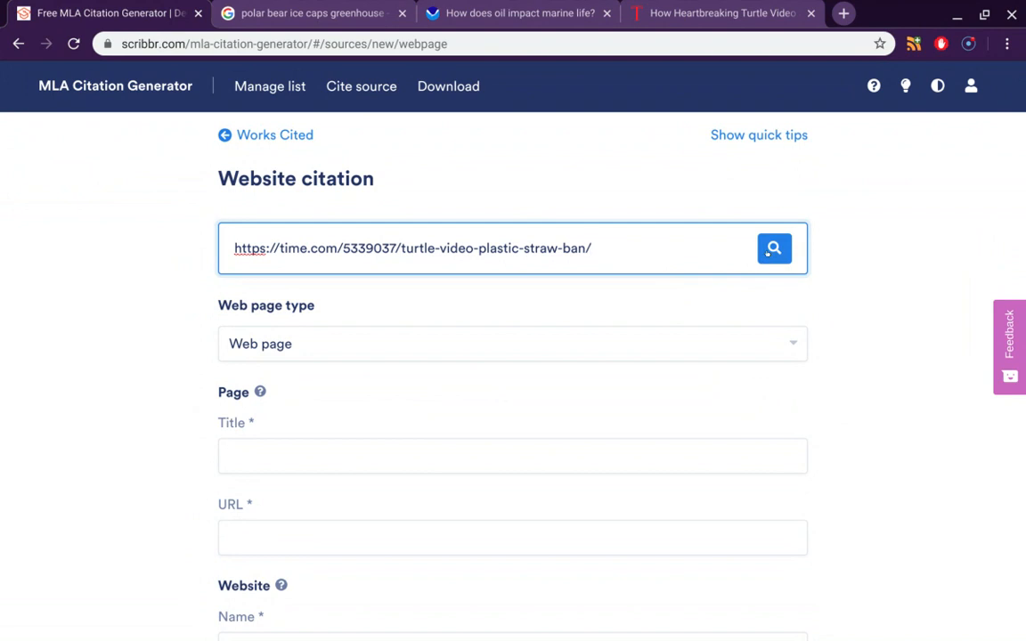
click(768, 254)
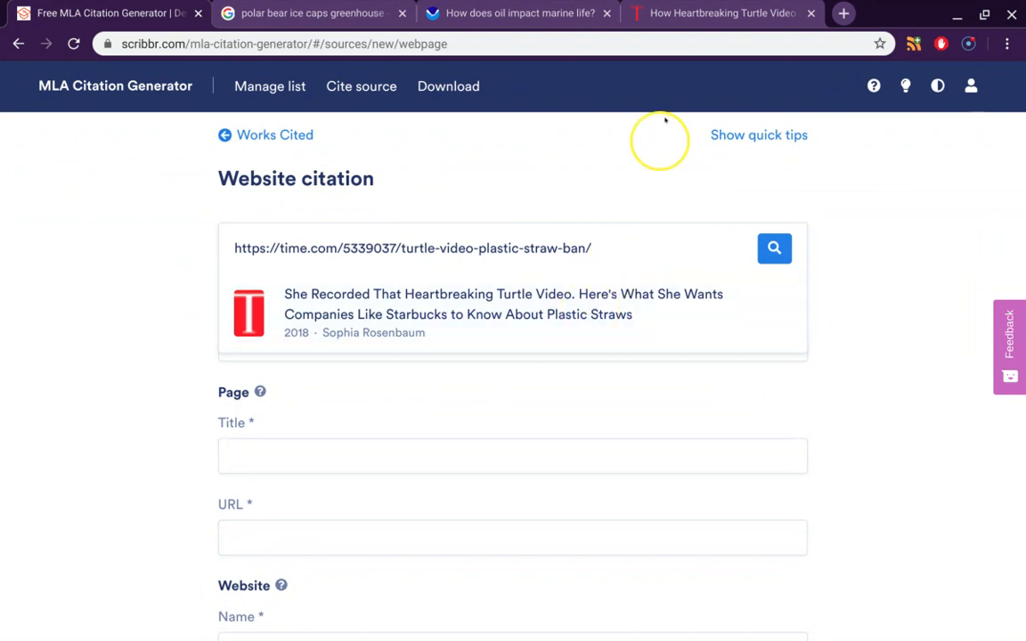
Compare the found source with the TIME article's headline and select it to fill in the citation fields
click(699, 12)
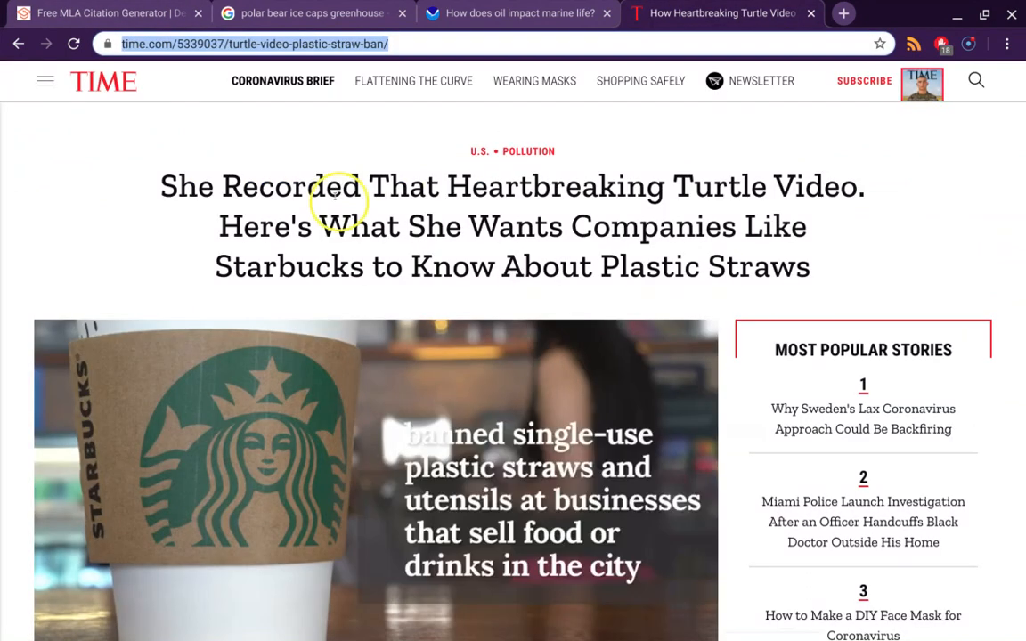
click(120, 16)
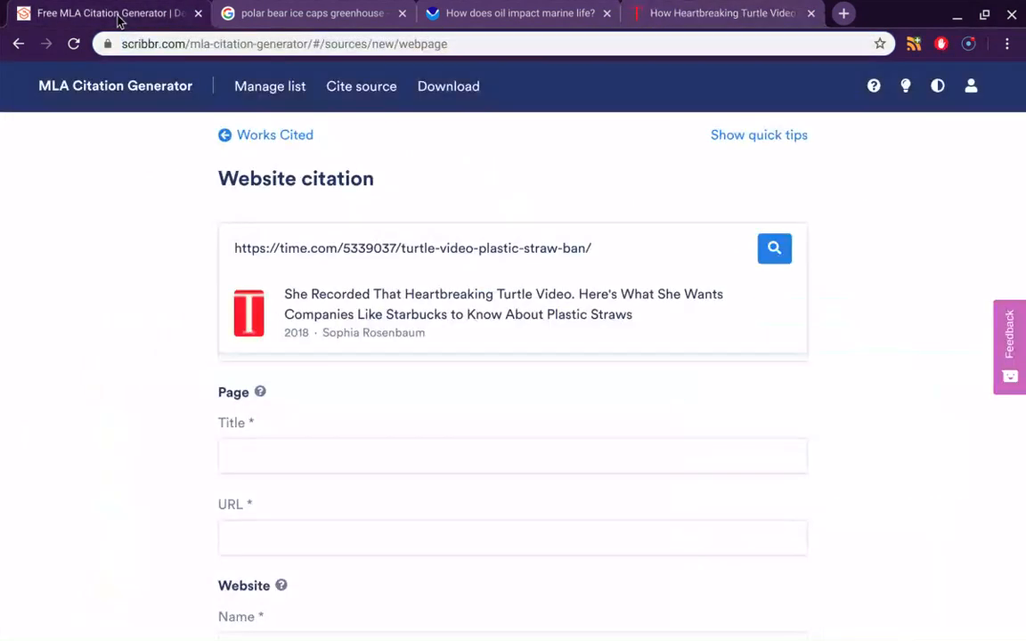
click(519, 314)
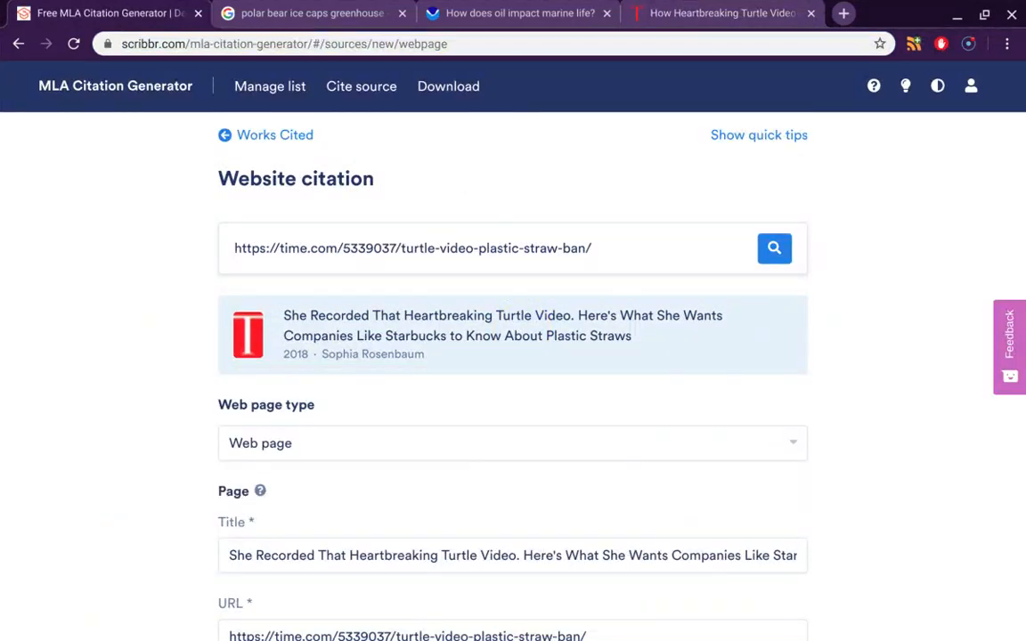
Review the citation form's page title, URL, website name, author, publication date, publisher and access date sections
scroll(513, 357, down, 1)
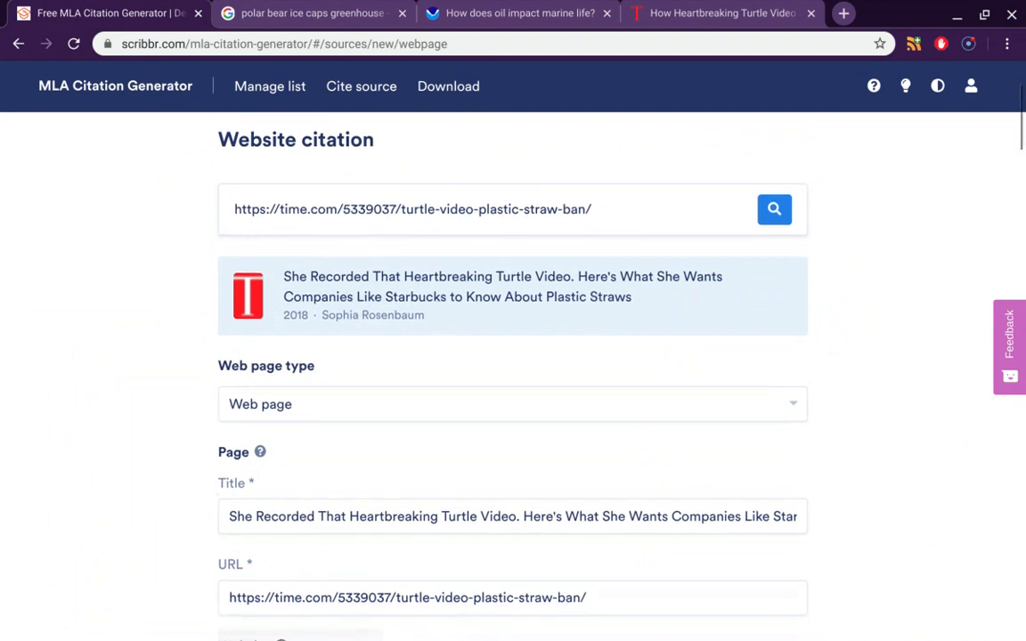
scroll(836, 345, down, 2)
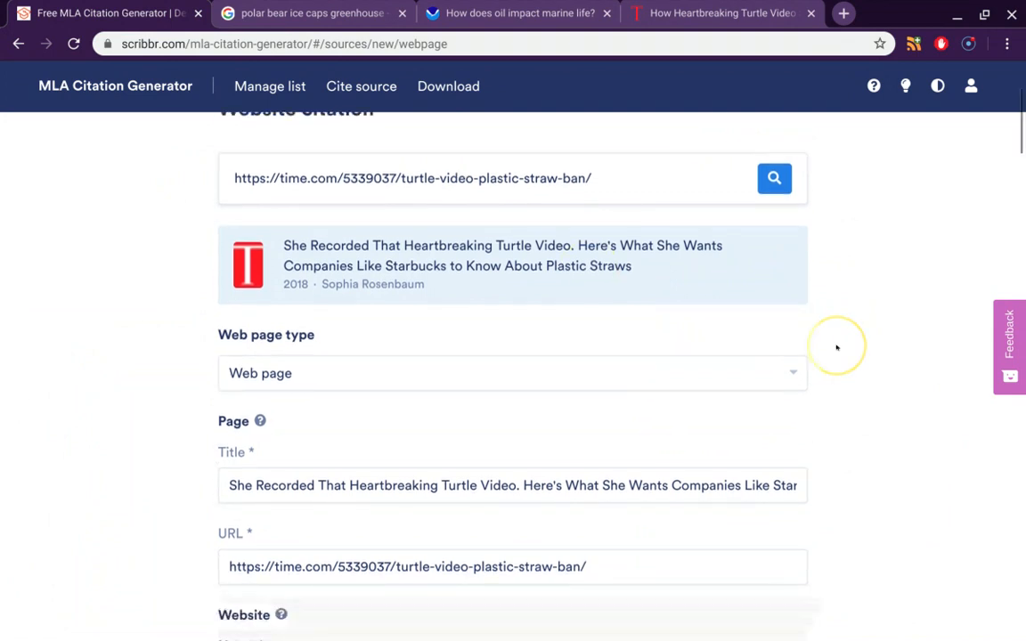
scroll(836, 347, down, 3)
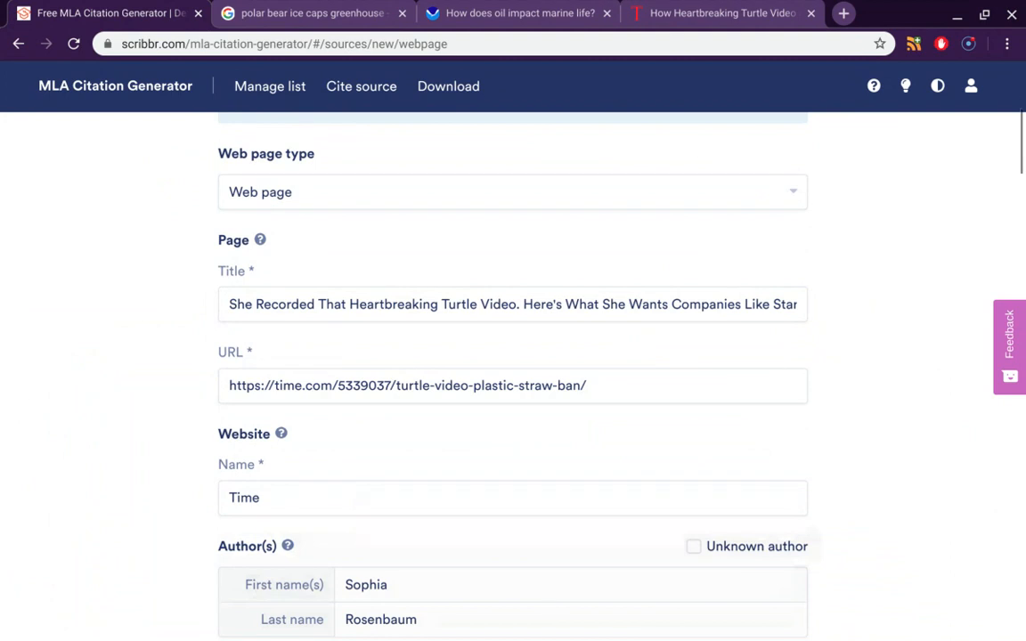
scroll(513, 356, down, 2)
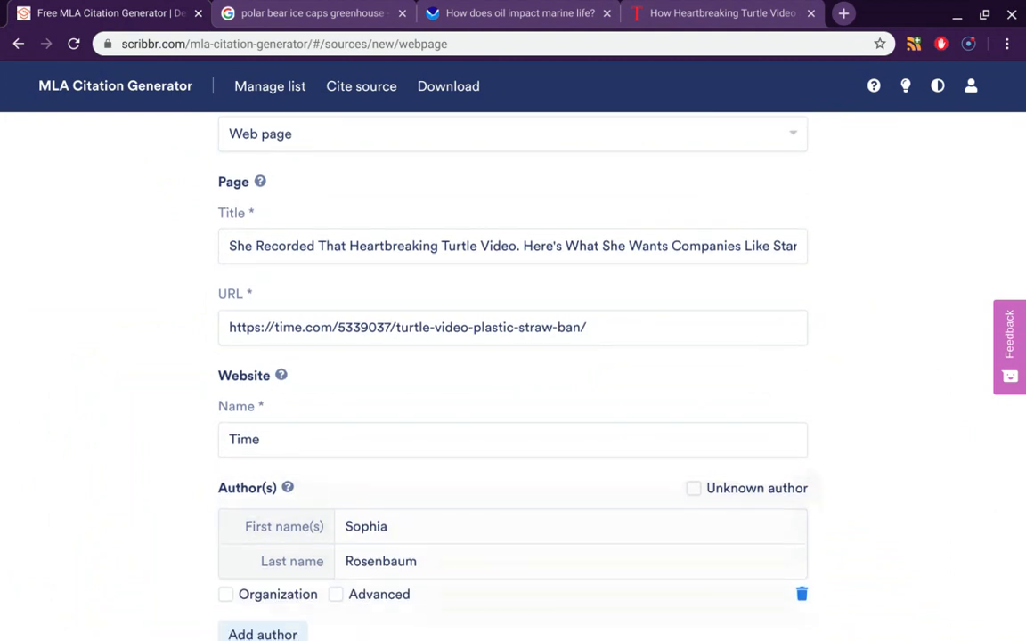
scroll(465, 304, down, 5)
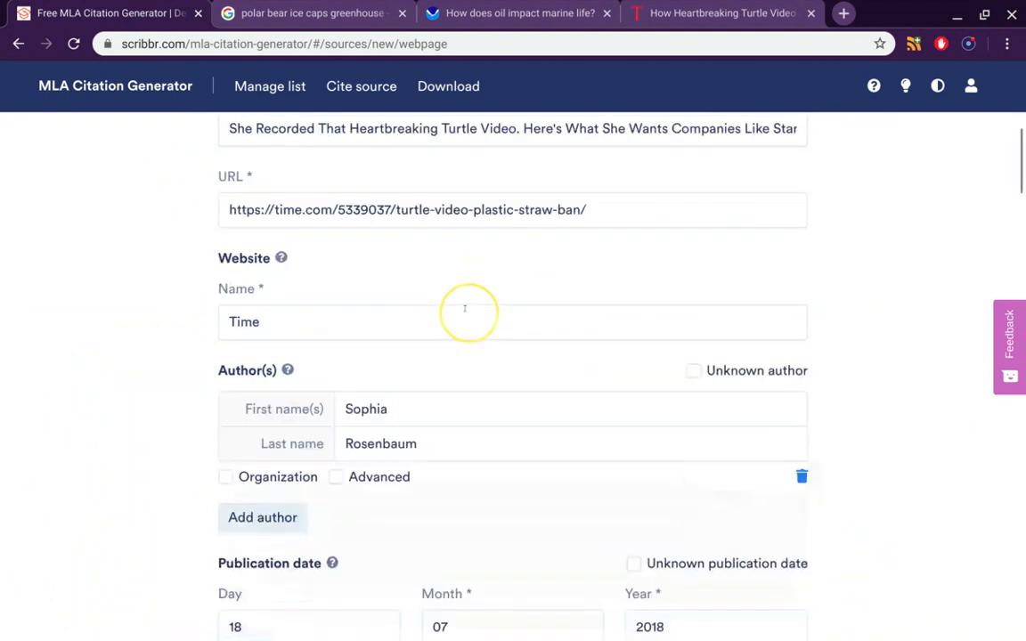
click(262, 198)
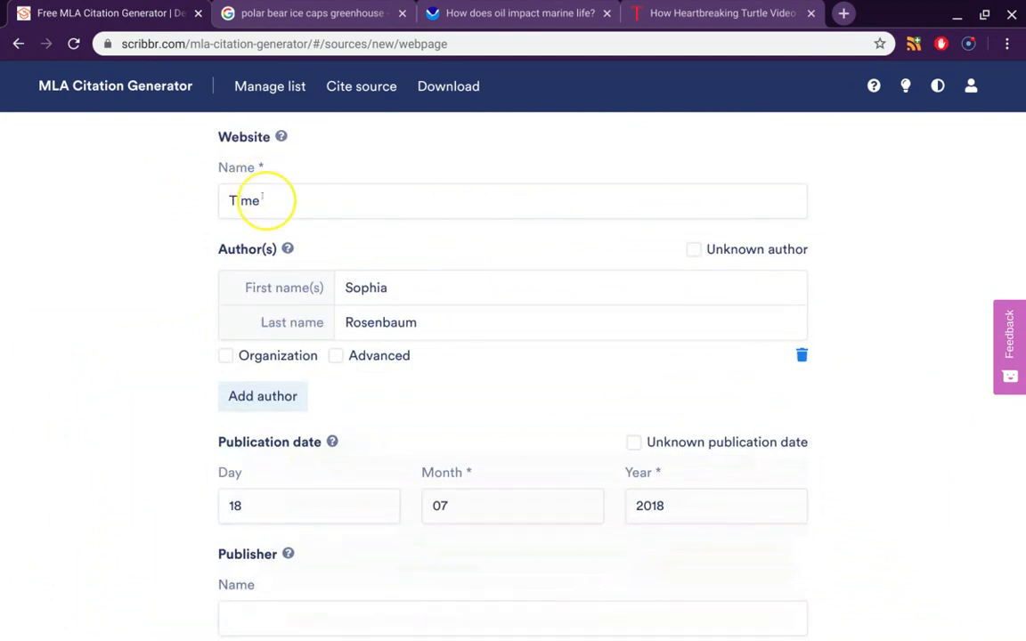
scroll(172, 266, down, 2)
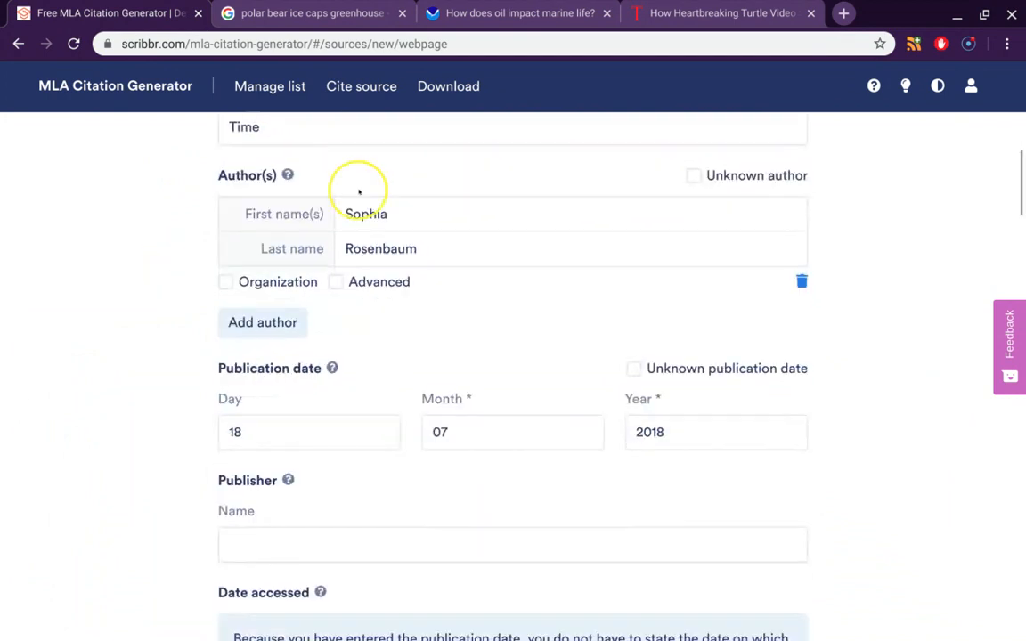
scroll(365, 283, down, 3)
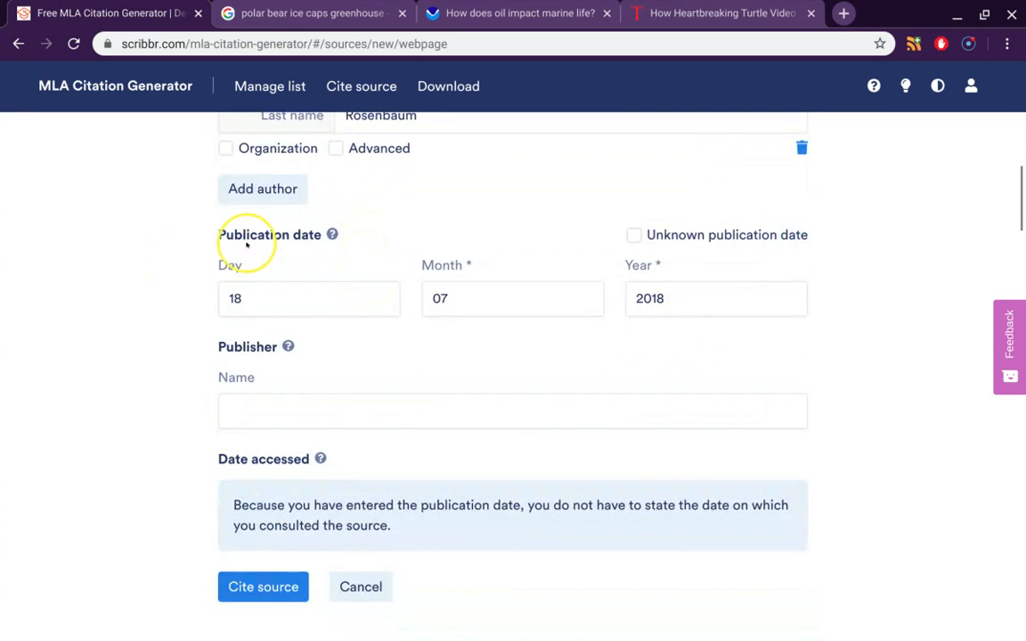
scroll(211, 323, down, 5)
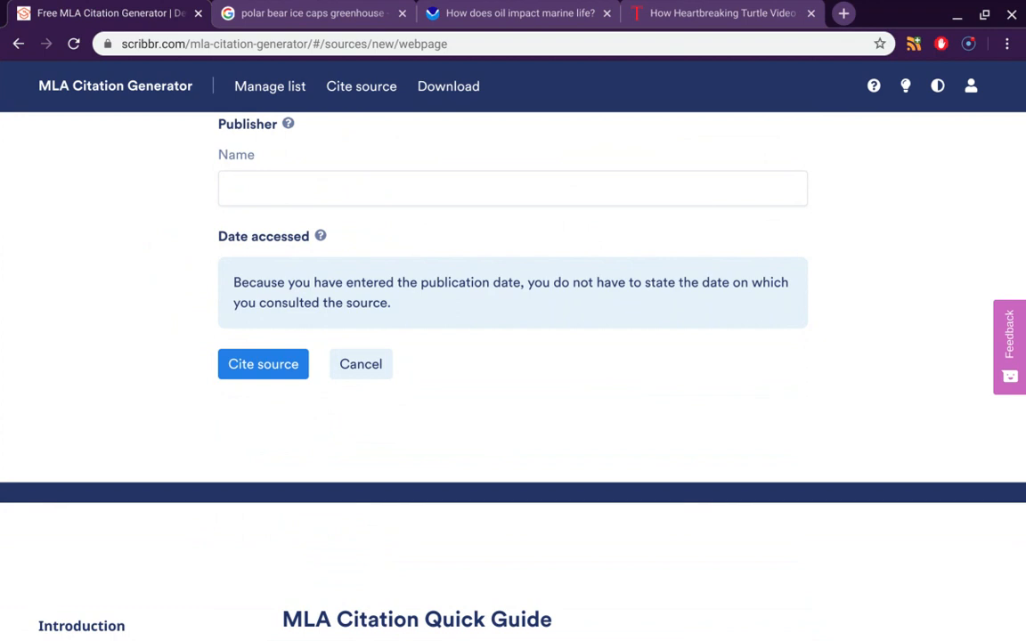
Cite the TIME article as a source and review its entry in the Works Cited list
click(236, 365)
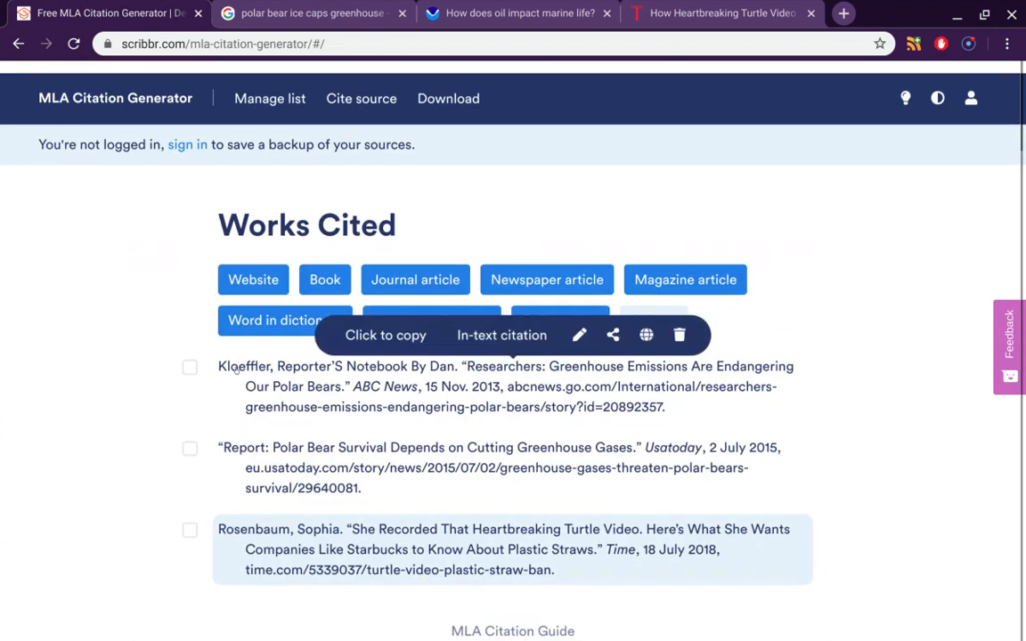
scroll(461, 315, down, 3)
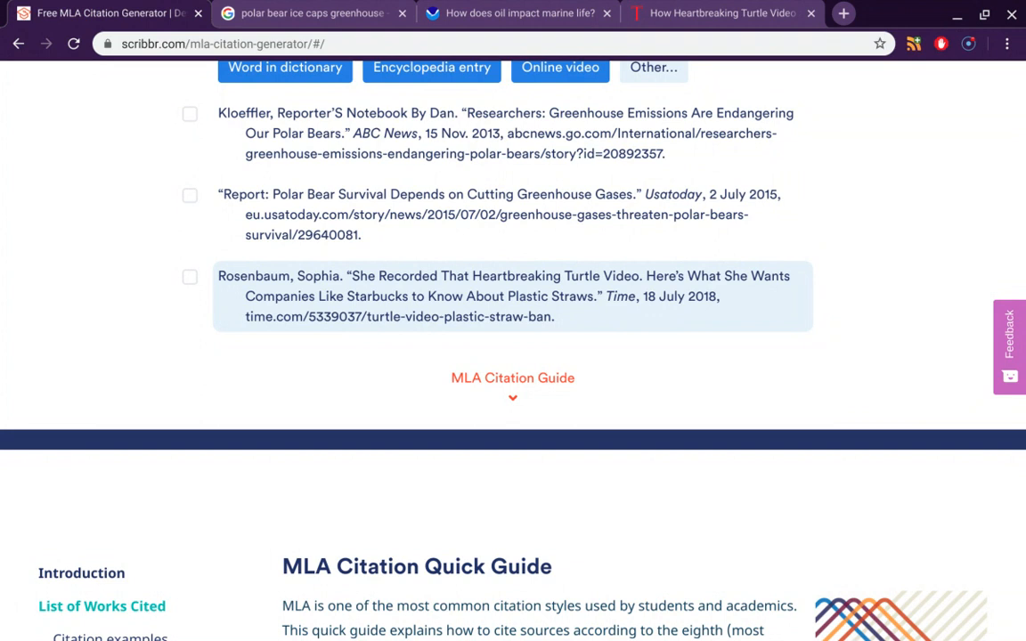
scroll(512, 294, up, 3)
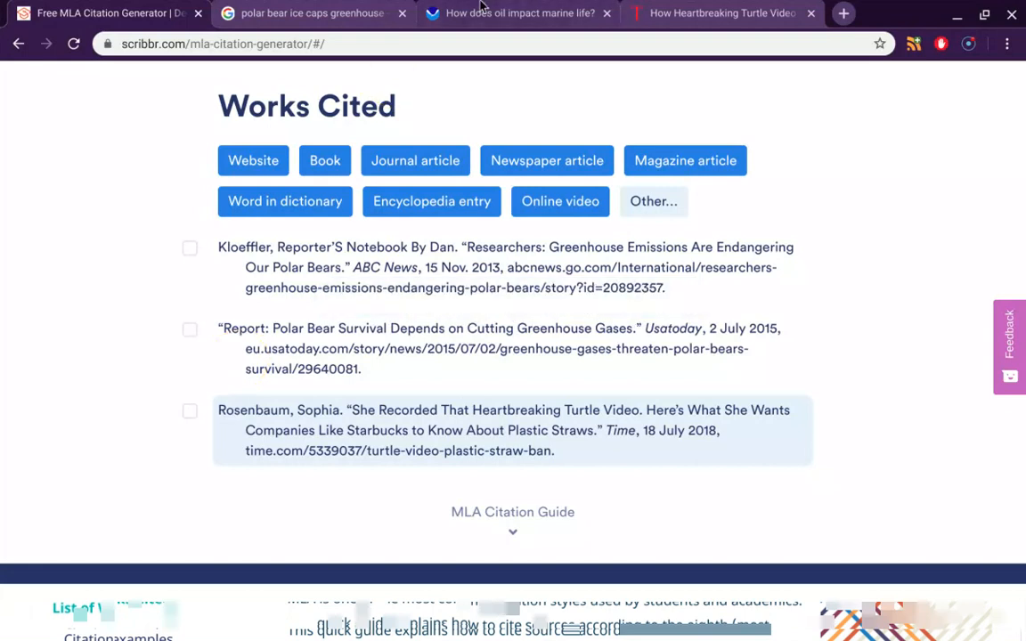
Look over the National Ocean Service article "How does oil impact marine life?" and copy its URL
click(487, 11)
scroll(362, 338, down, 1)
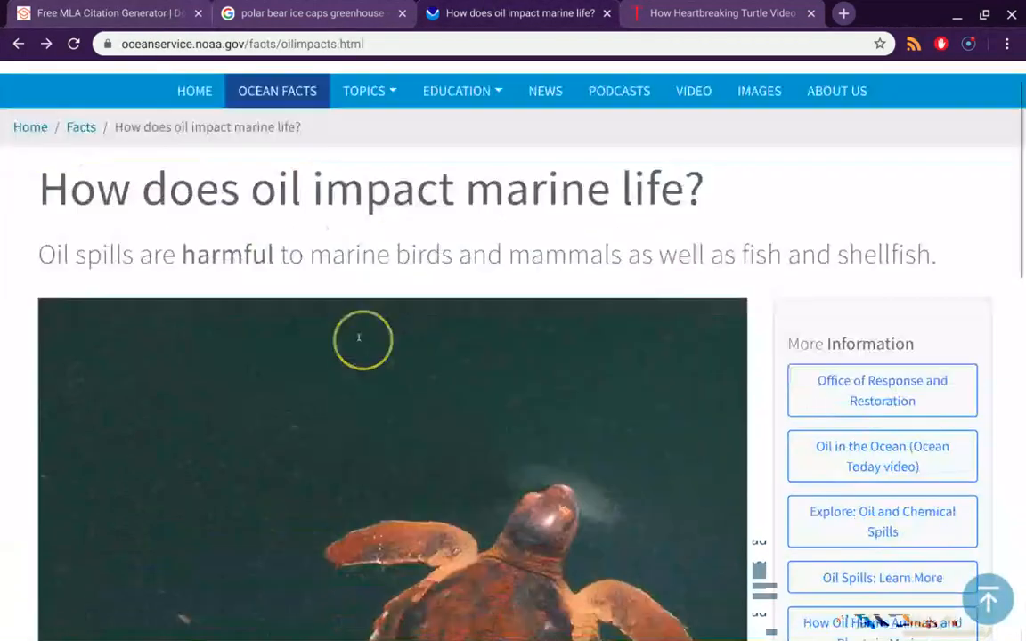
scroll(359, 337, down, 5)
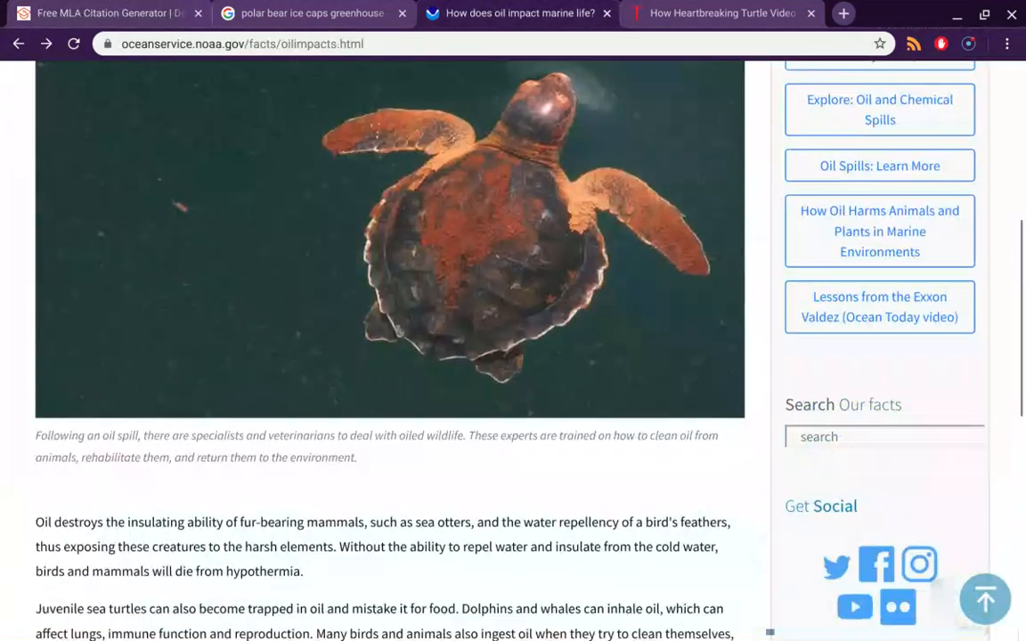
scroll(256, 265, up, 2)
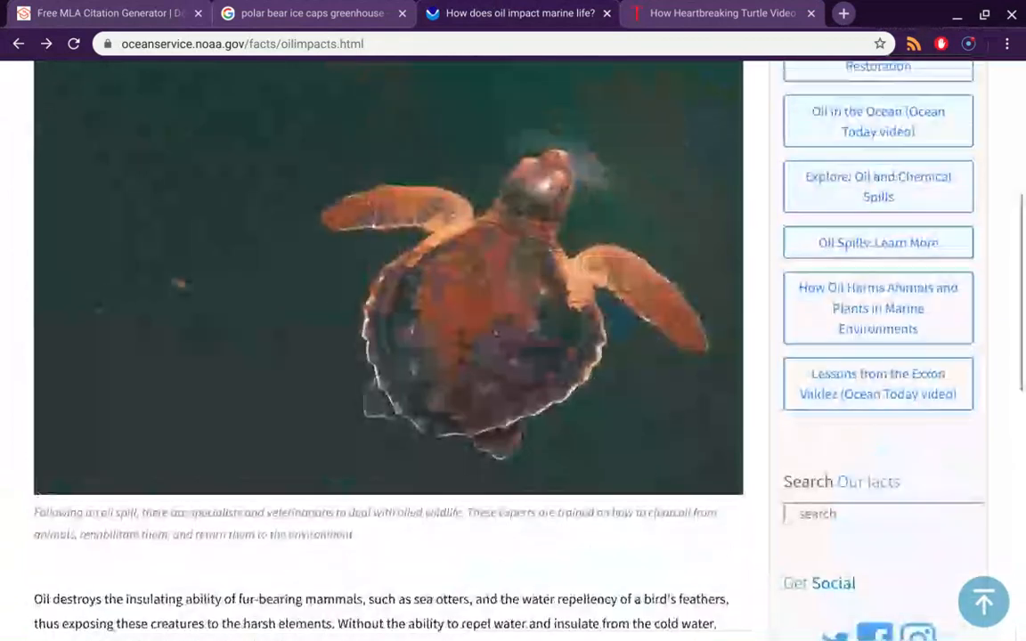
scroll(341, 138, up, 3)
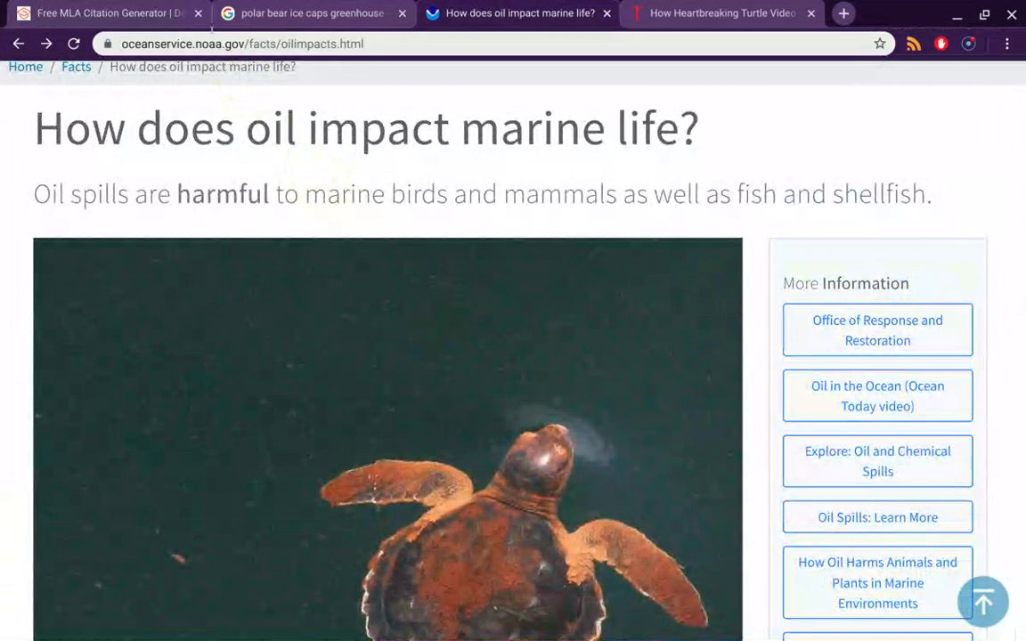
click(206, 44)
key(ctrl+c)
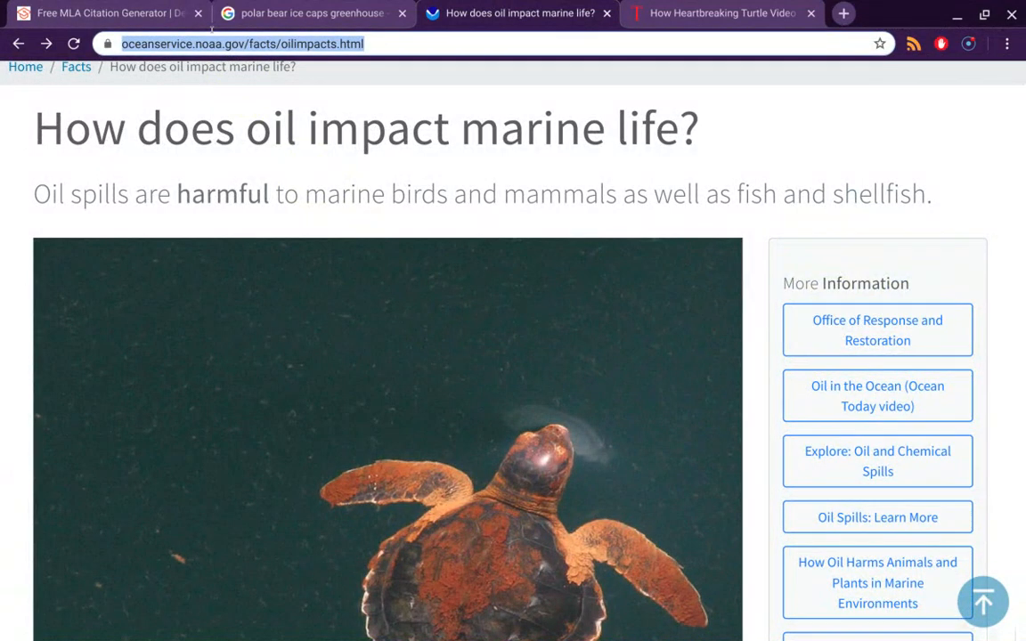
scroll(456, 300, down, 3)
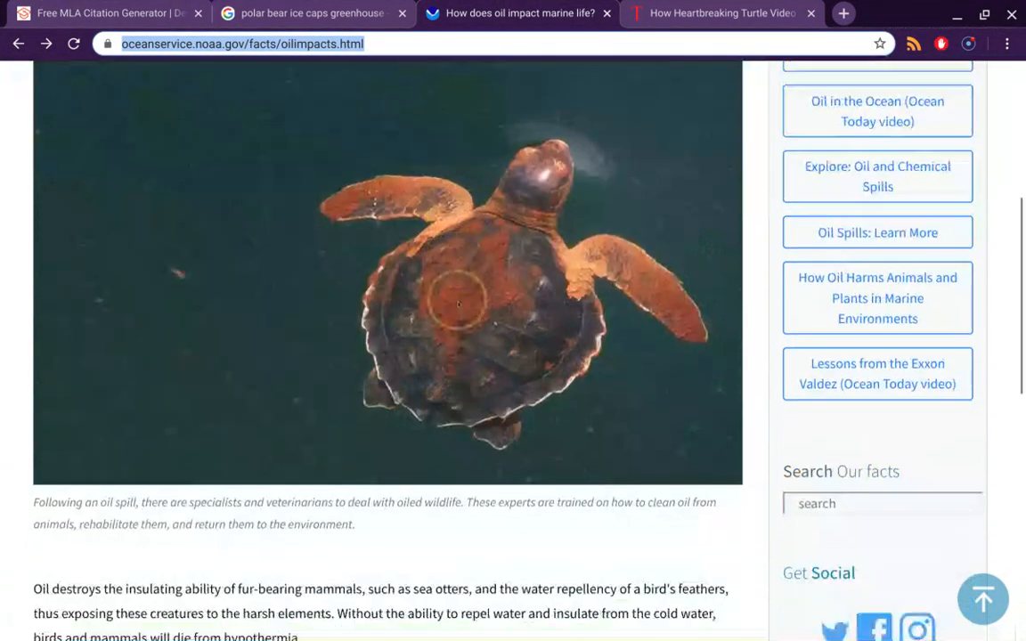
scroll(317, 214, up, 3)
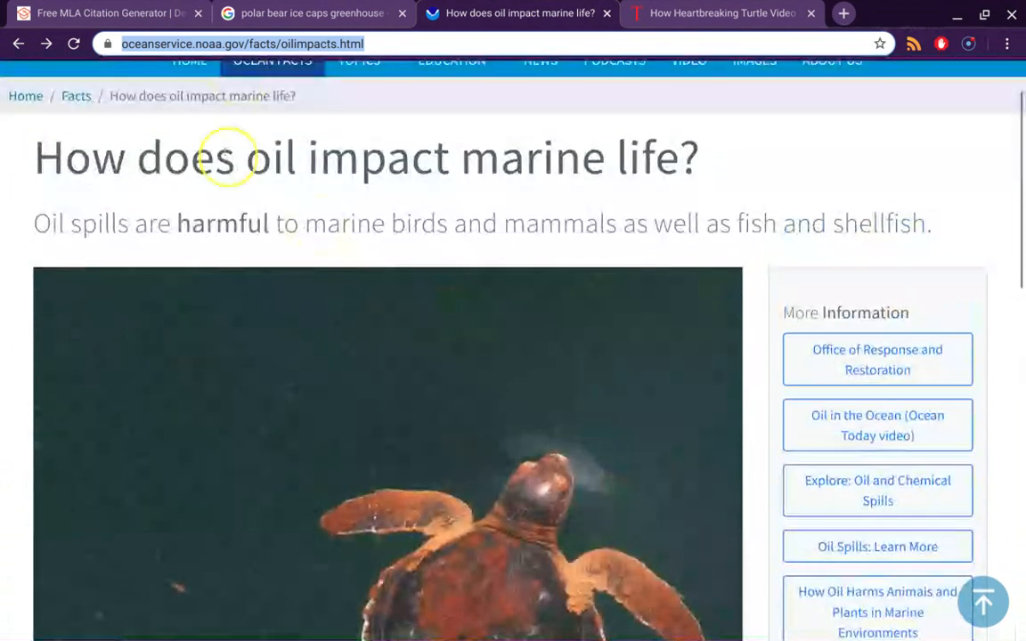
scroll(313, 267, down, 2)
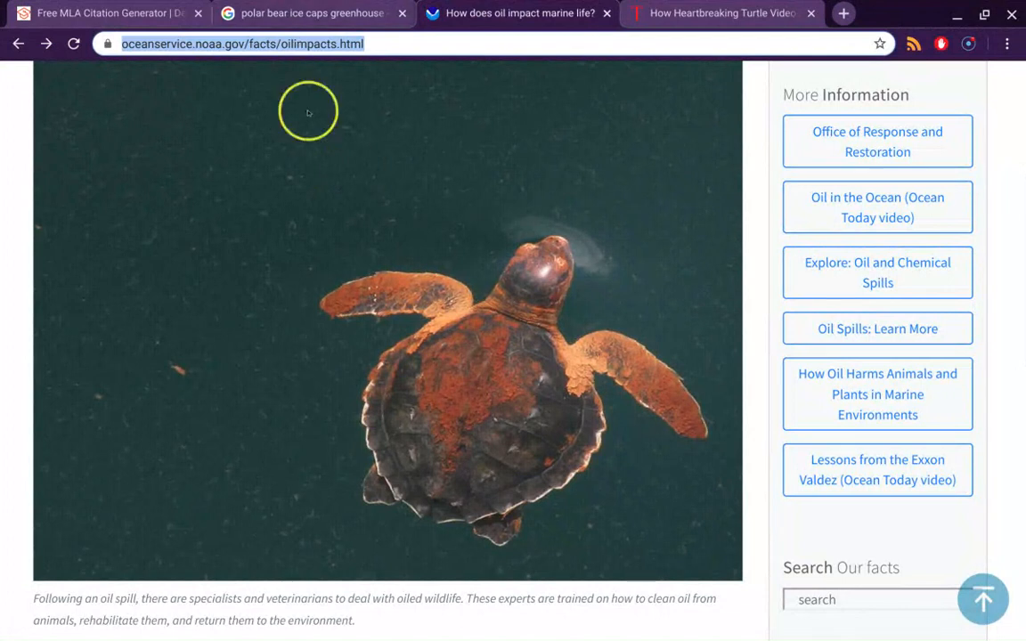
scroll(307, 110, up, 4)
click(127, 9)
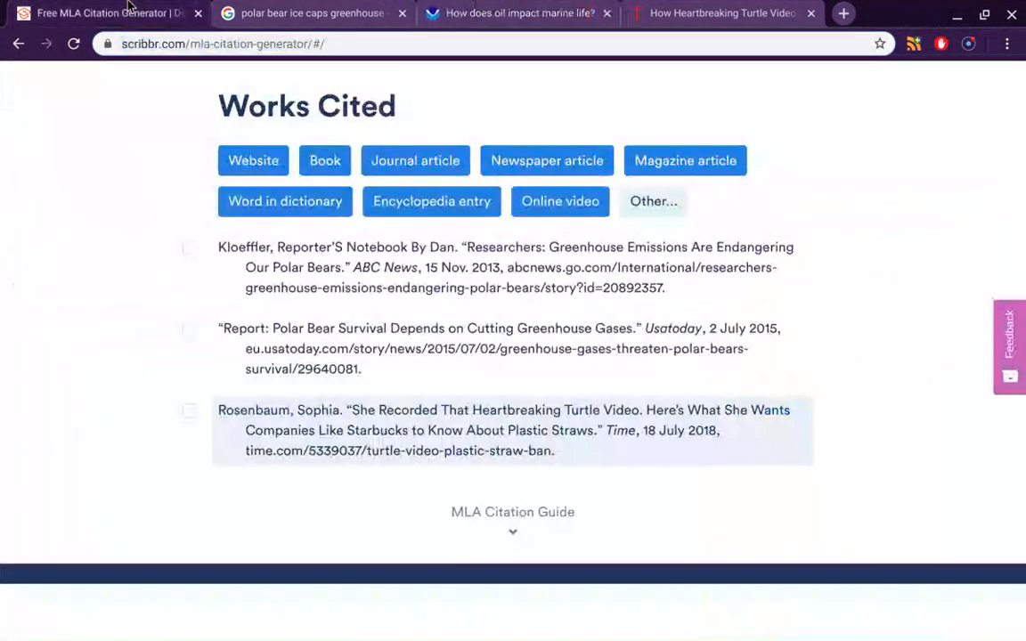
scroll(257, 297, up, 2)
click(256, 278)
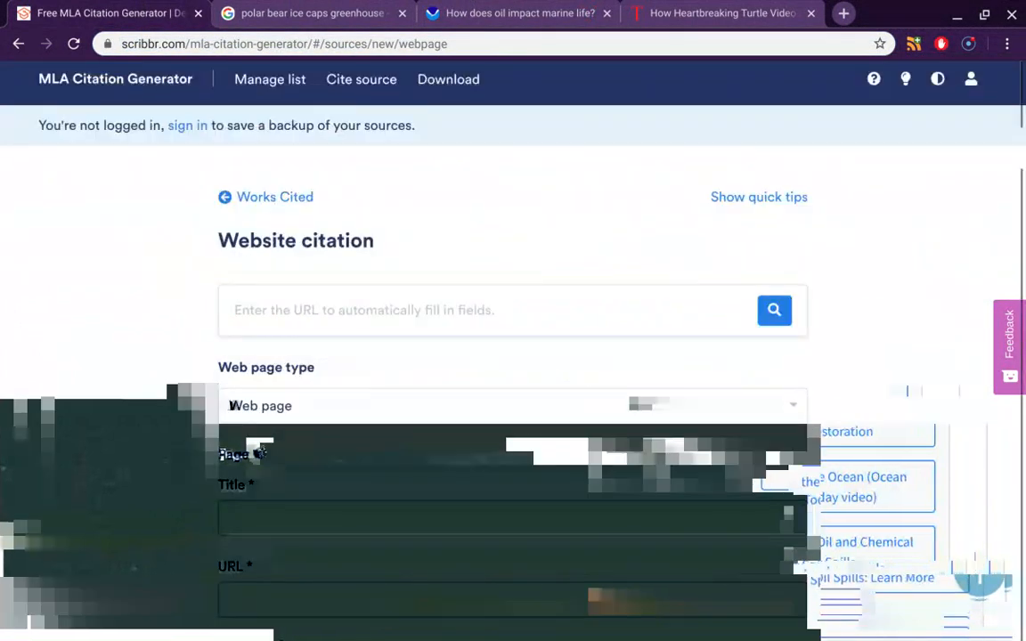
click(270, 302)
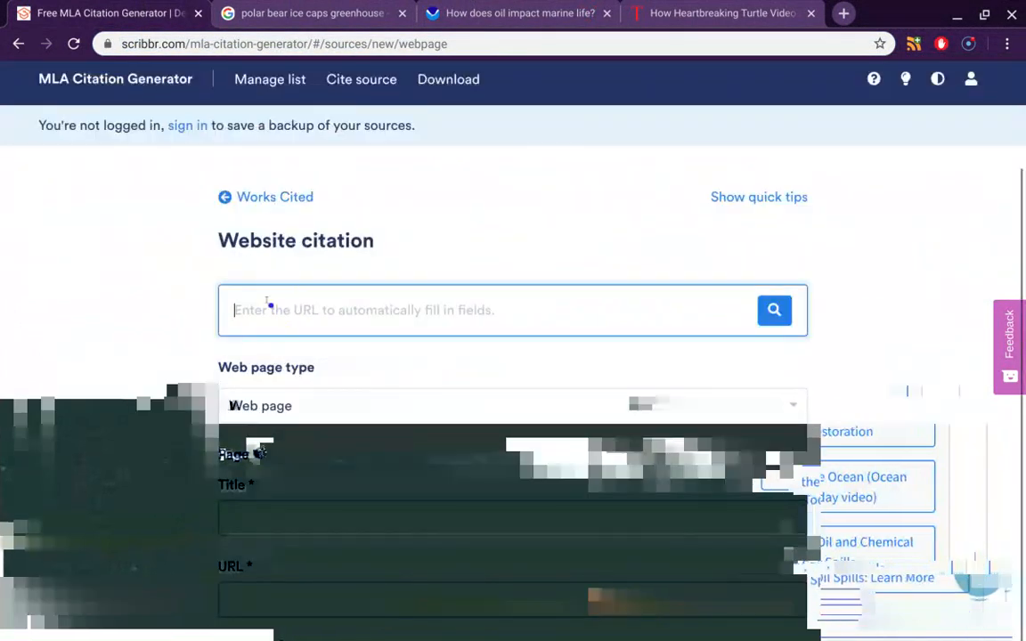
key(ctrl+v)
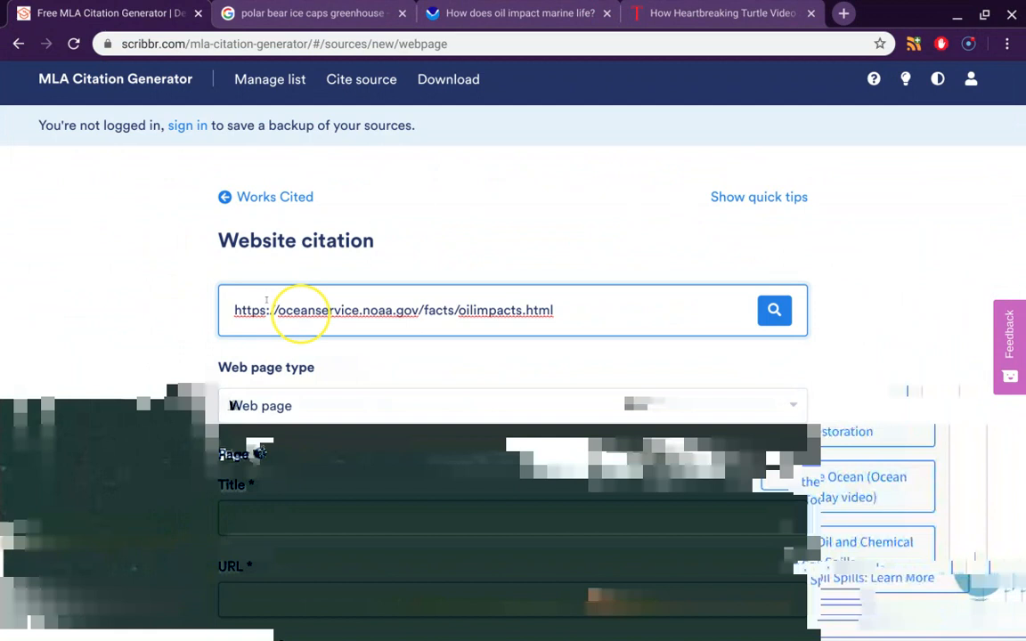
click(768, 316)
scroll(568, 371, down, 2)
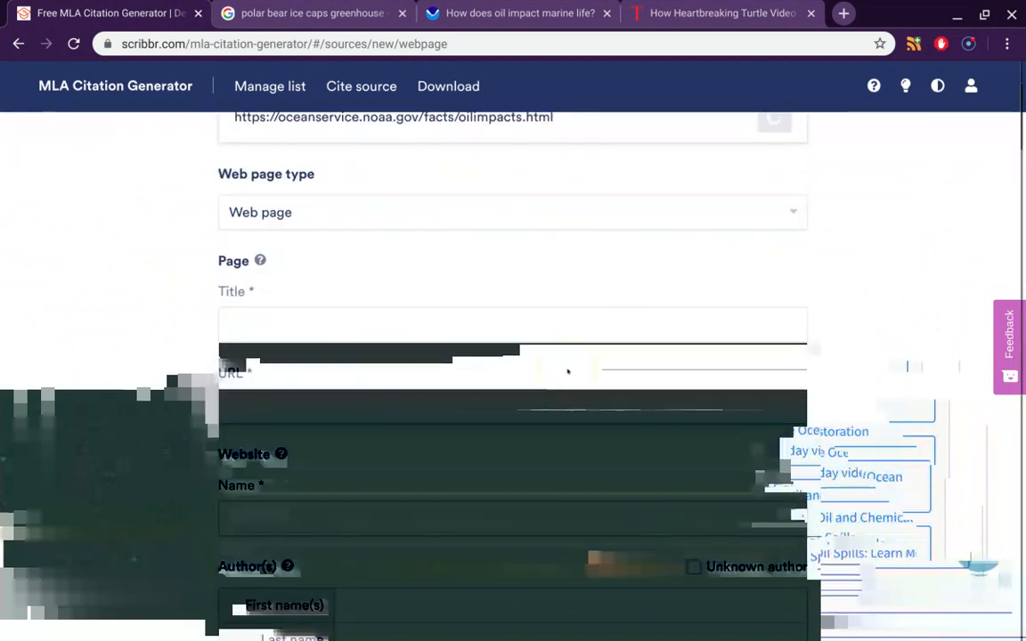
scroll(568, 371, up, 1)
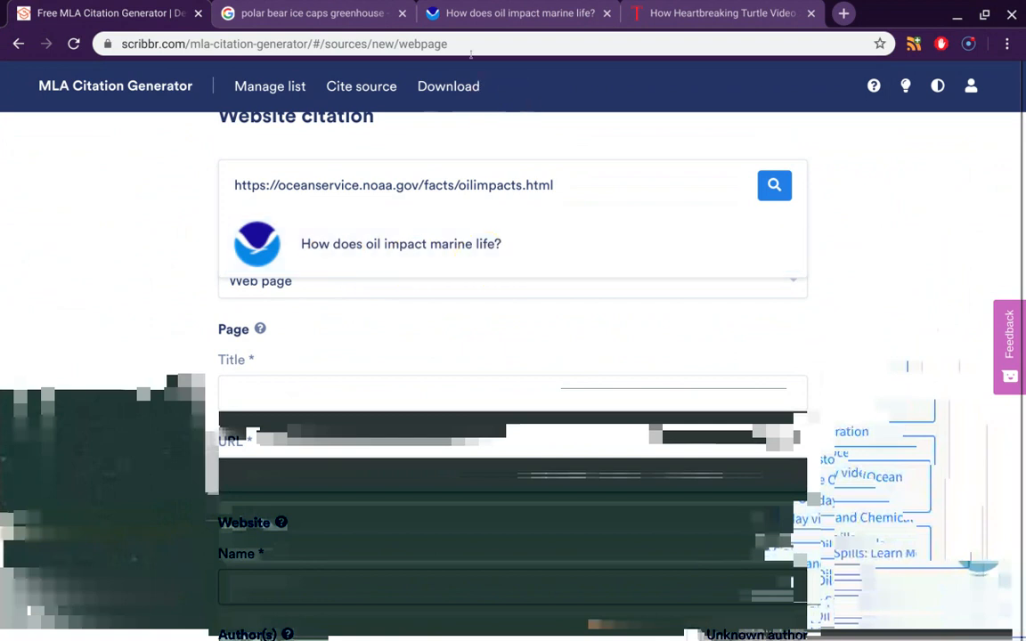
Select the found source "How does oil impact marine life?" to fill in the citation and review its title, URL, website and author fields
click(438, 257)
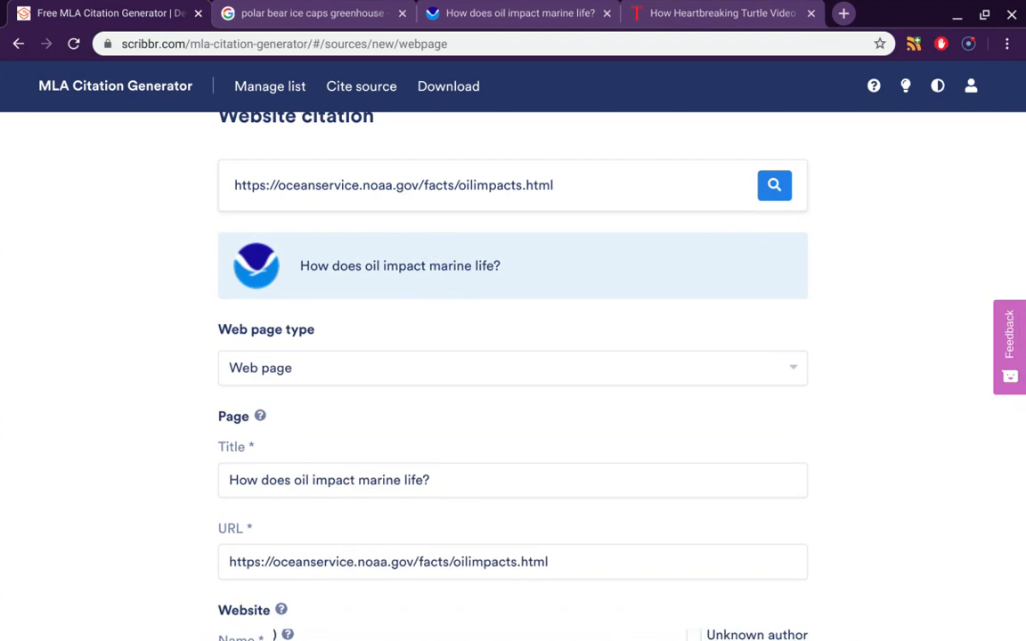
scroll(513, 356, down, 1)
scroll(107, 362, down, 2)
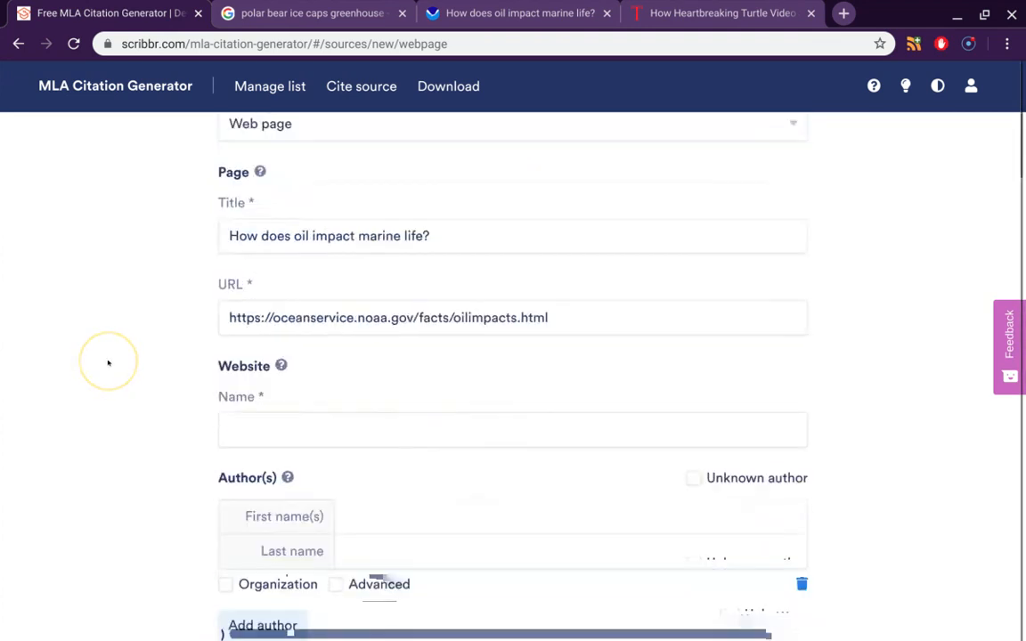
scroll(108, 362, up, 1)
scroll(108, 363, down, 1)
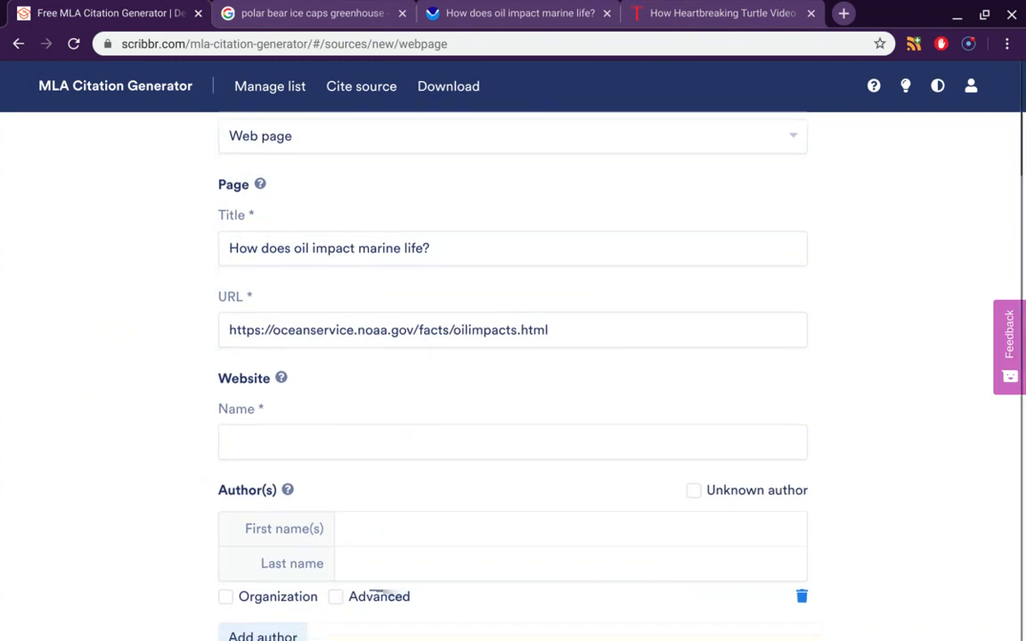
scroll(108, 362, up, 1)
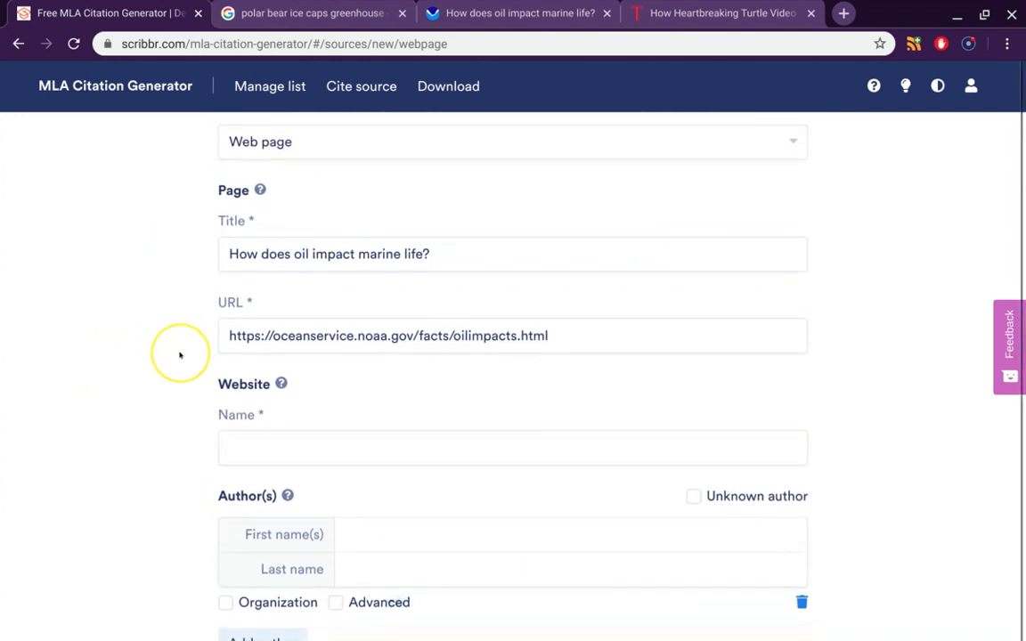
scroll(178, 355, down, 3)
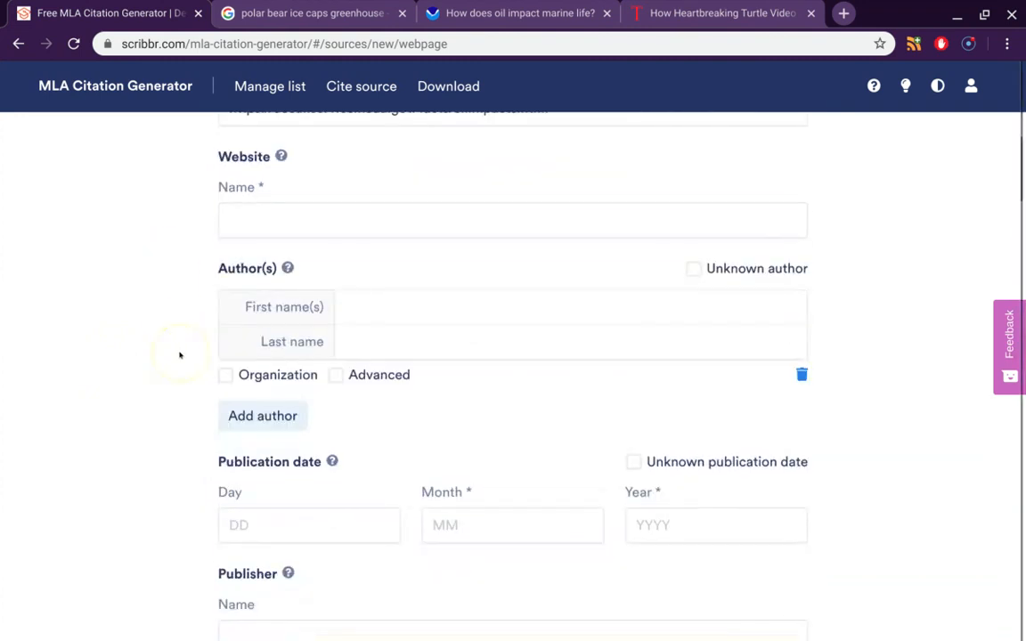
Check the site's name on the oil impact article page and enter "National Ocean Service" as the citation's website name
click(485, 26)
scroll(419, 119, up, 1)
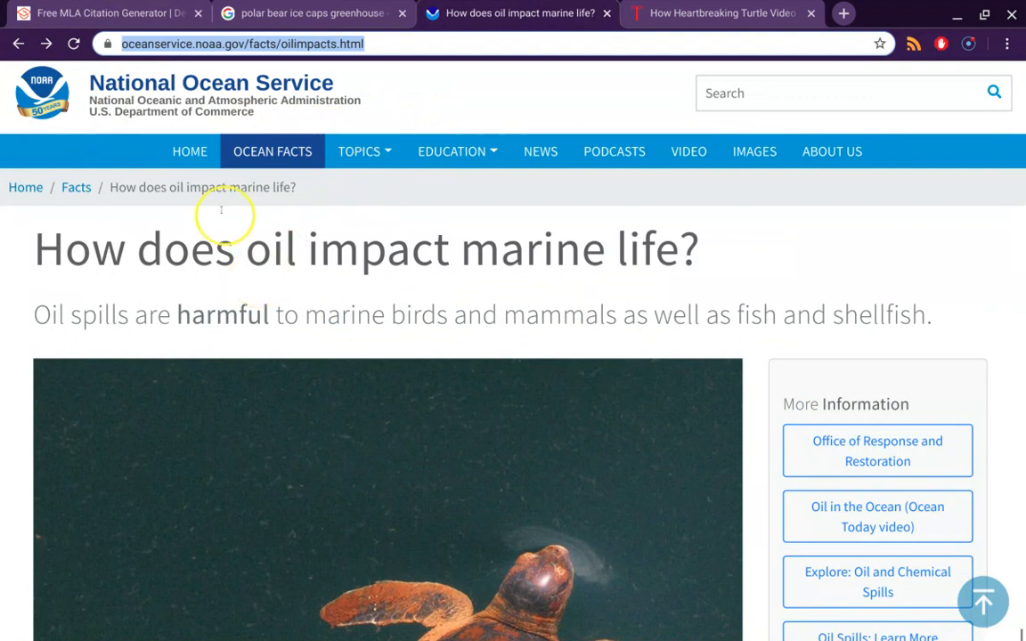
click(134, 11)
click(373, 216)
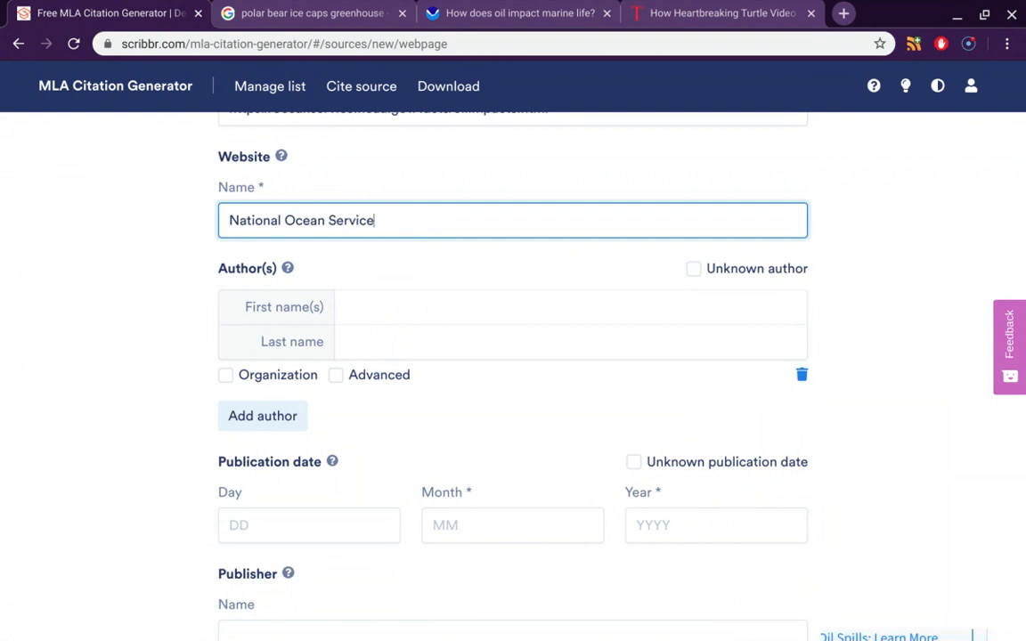
Compare the citation form's empty author, publication date and publisher fields with the details given on the oil impact article page
scroll(302, 231, down, 1)
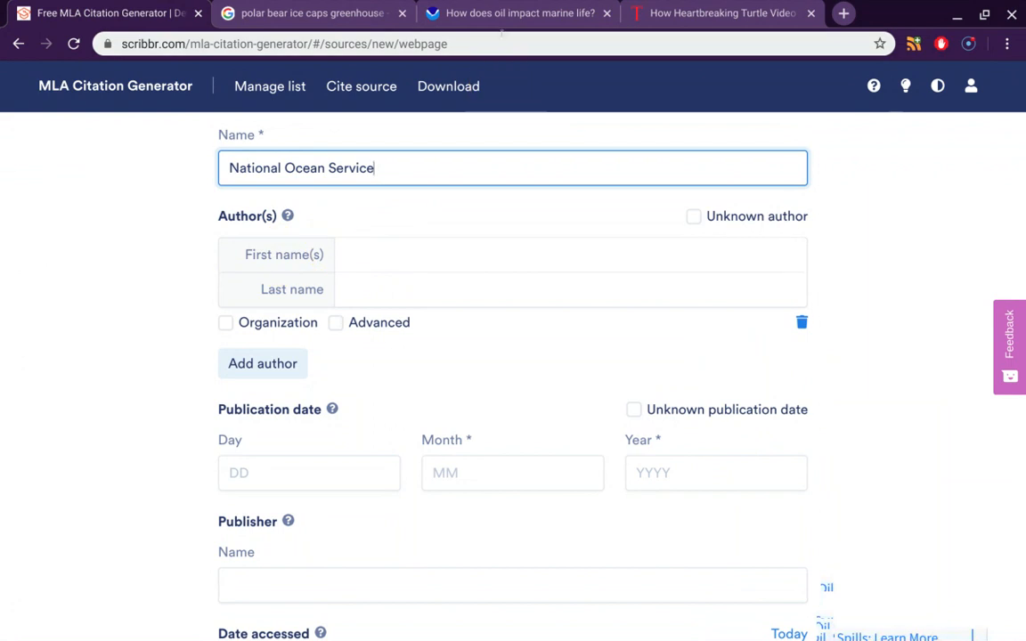
click(515, 16)
scroll(438, 232, down, 3)
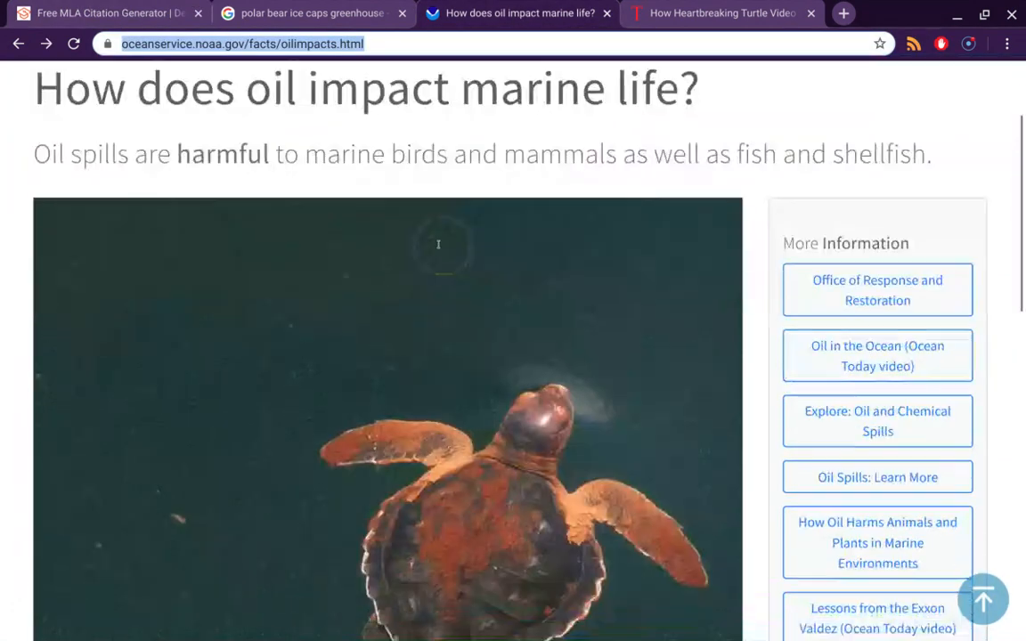
scroll(438, 244, down, 10)
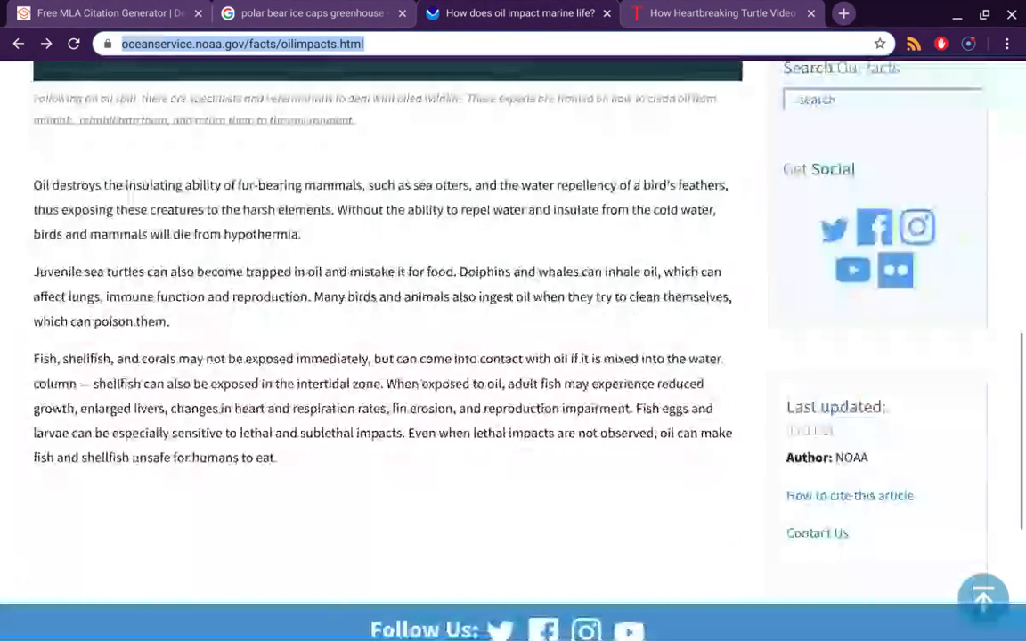
scroll(461, 303, up, 13)
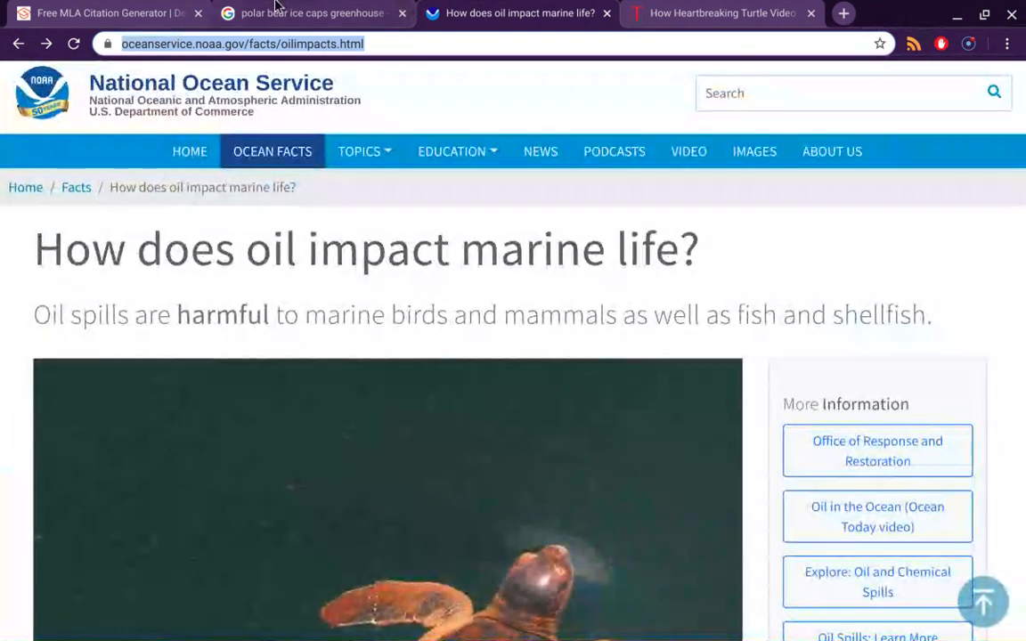
click(155, 9)
scroll(348, 418, down, 3)
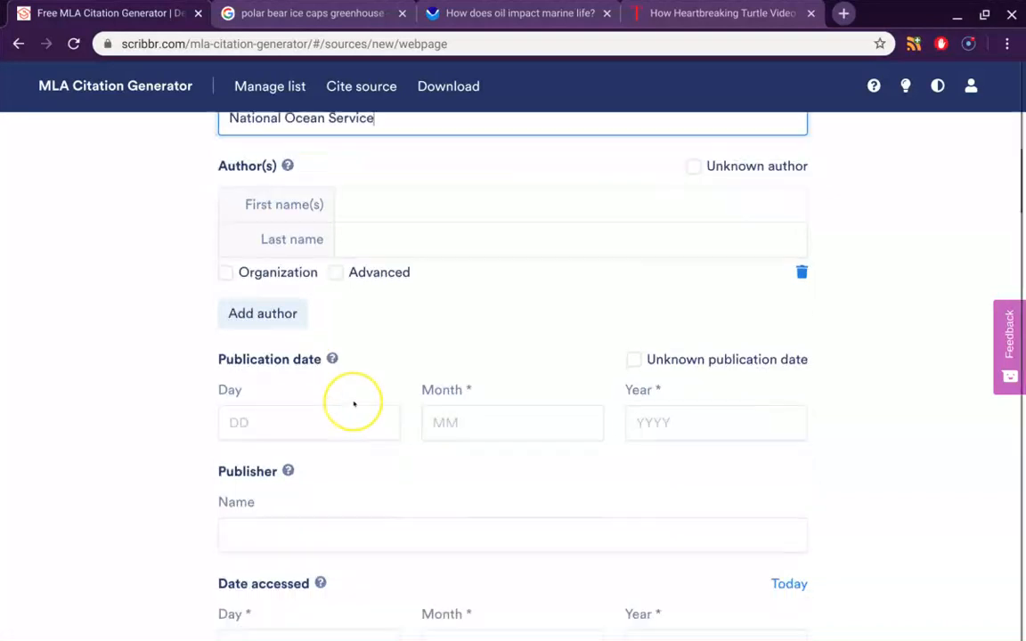
scroll(353, 405, down, 2)
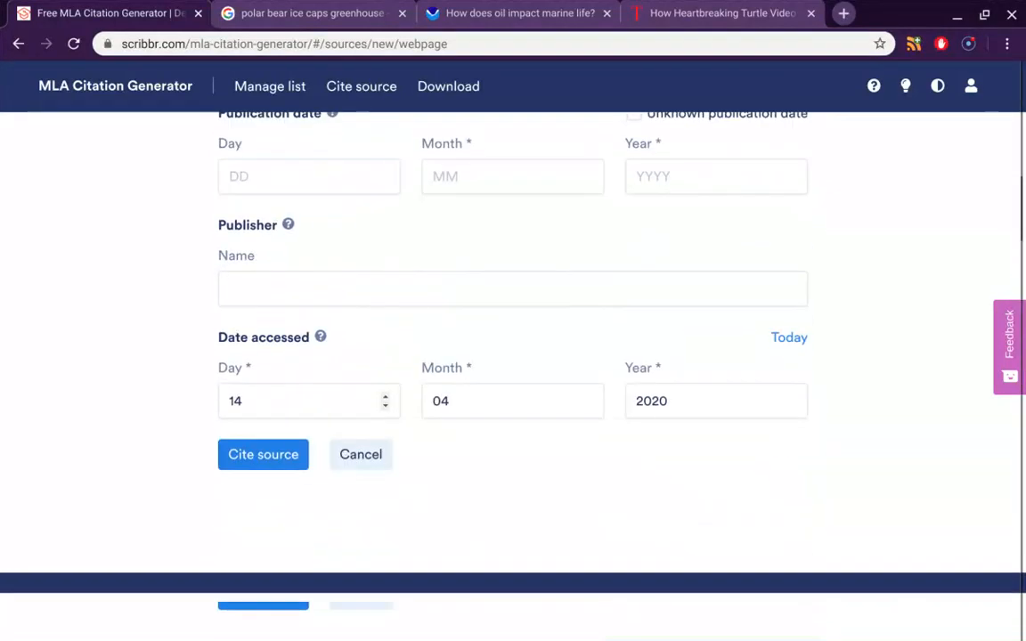
click(450, 13)
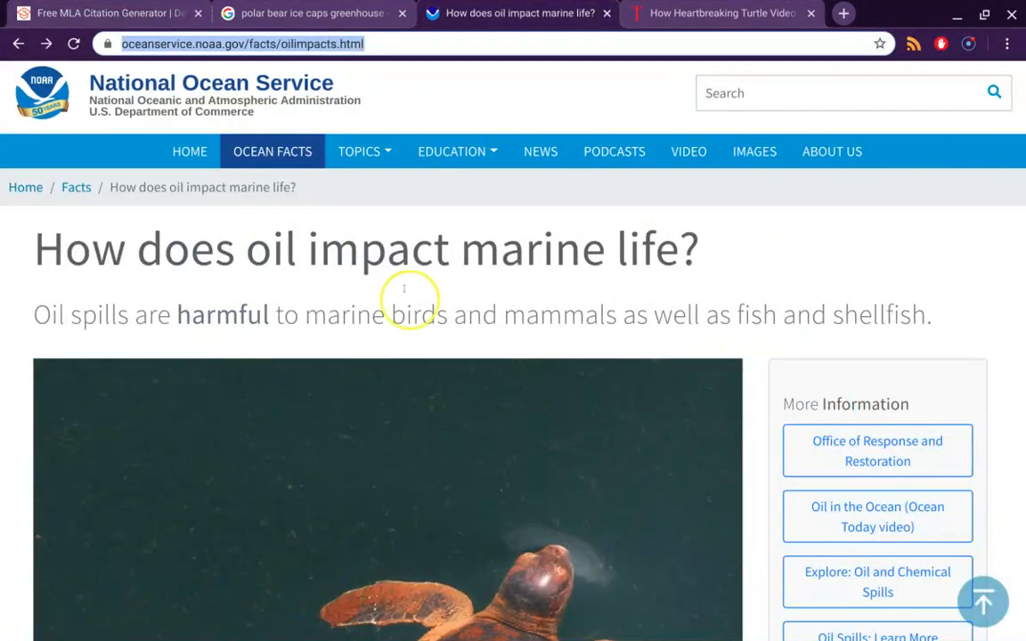
scroll(410, 305, down, 10)
scroll(409, 305, down, 4)
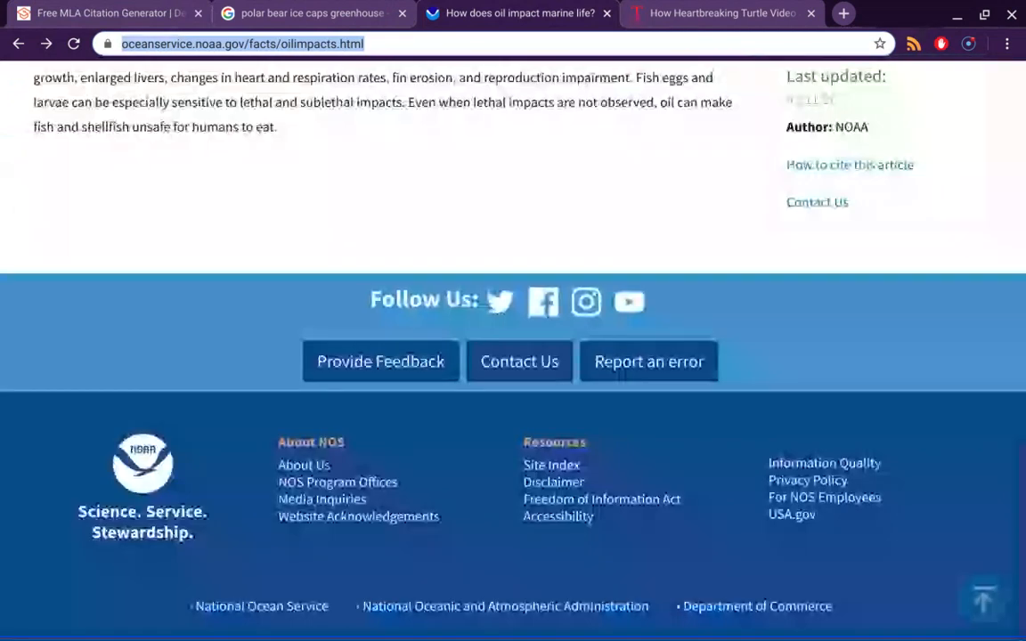
scroll(462, 316, up, 15)
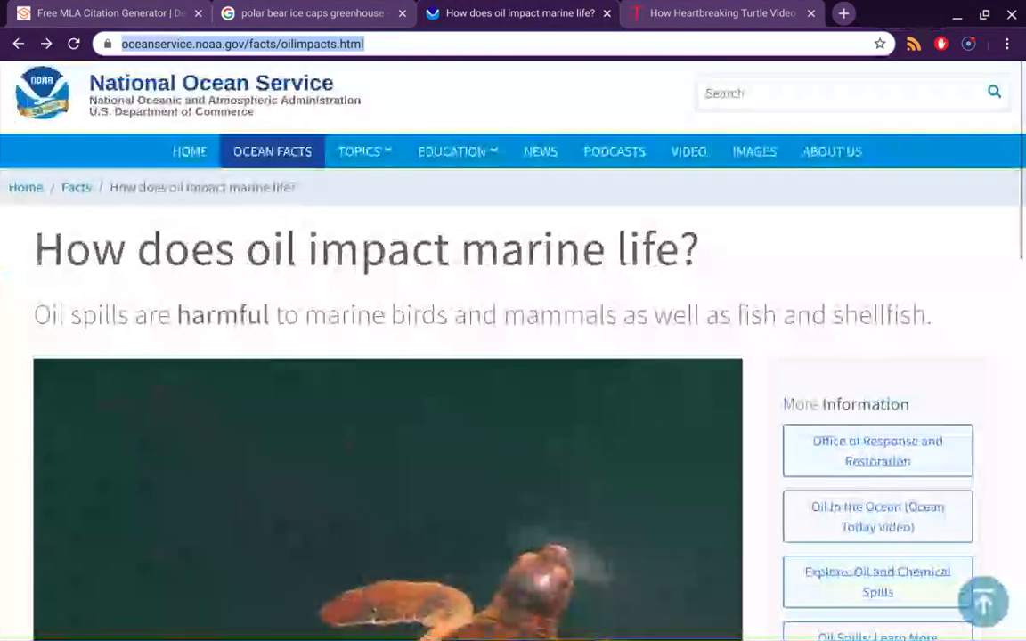
Try to cite the source with the author, publication date and publisher left empty, and check the form for missing required fields
click(130, 9)
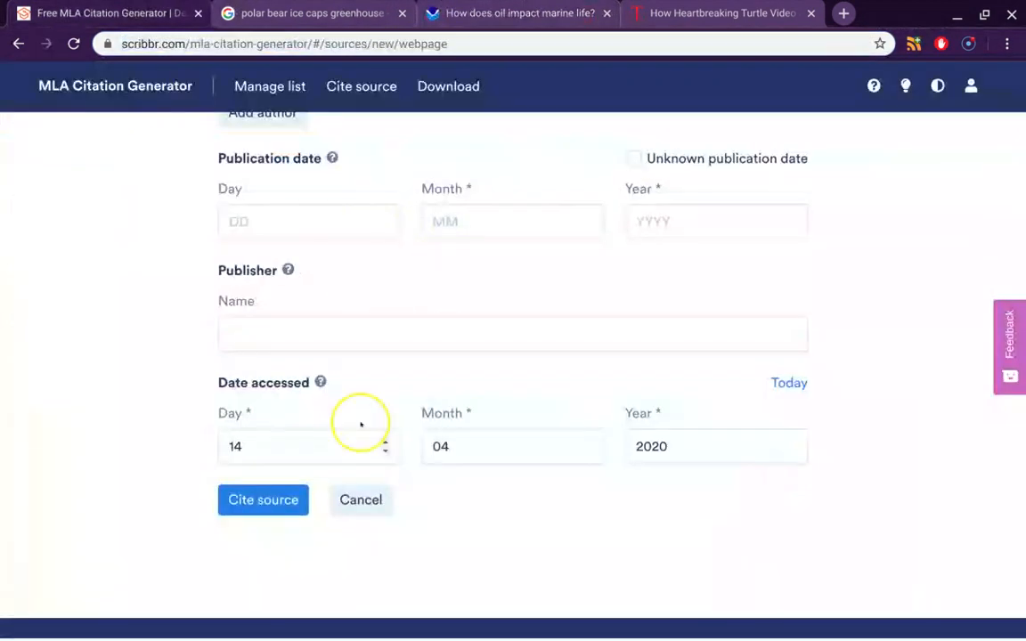
scroll(361, 424, down, 1)
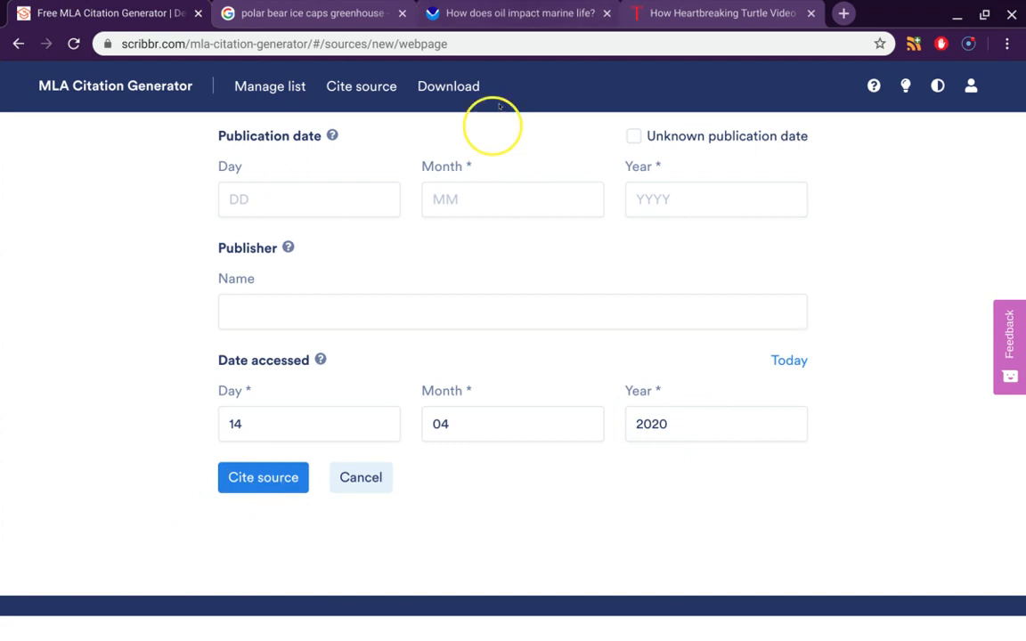
click(247, 478)
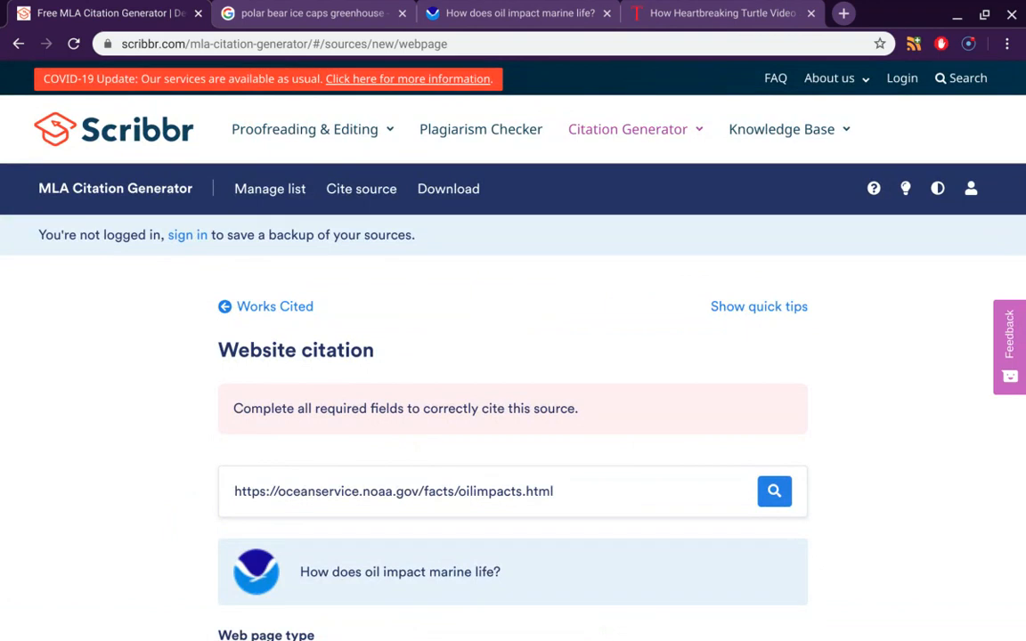
scroll(121, 435, down, 3)
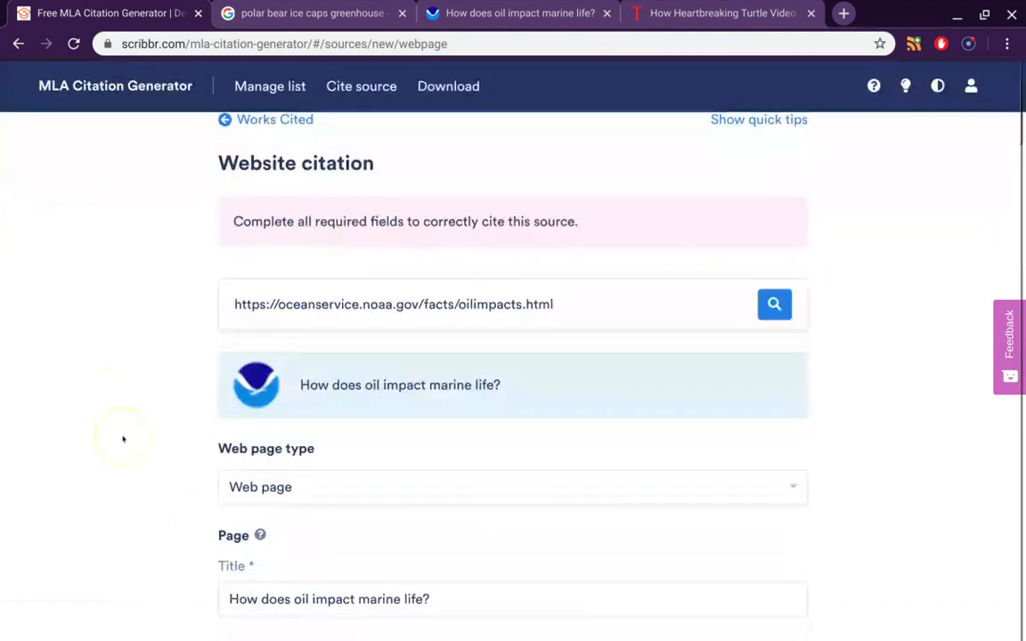
scroll(123, 438, down, 10)
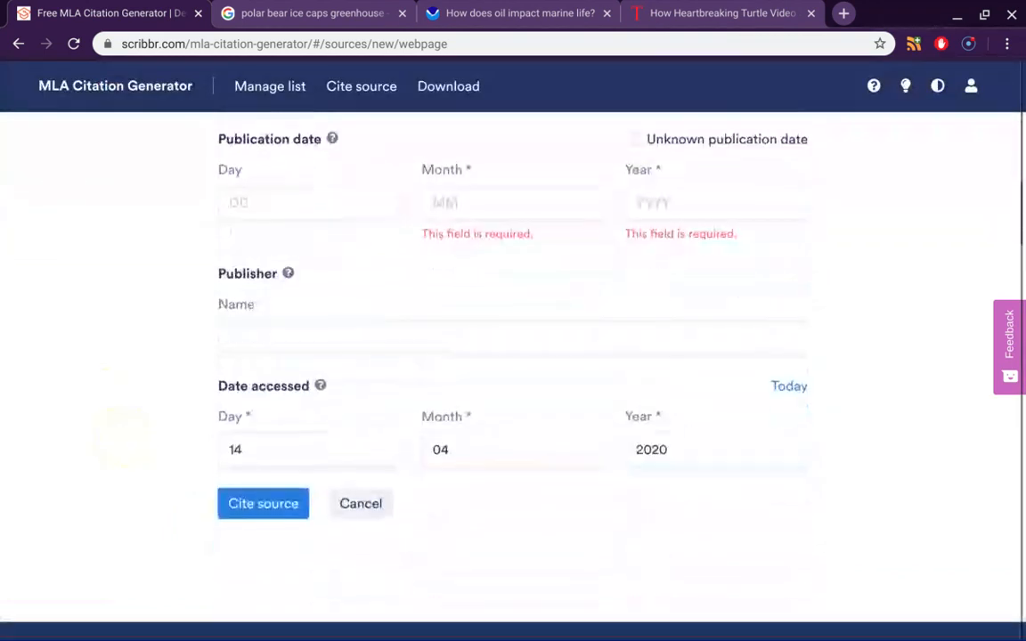
Find and highlight the last-updated date on the oil impact article page for use as its publication date
click(530, 11)
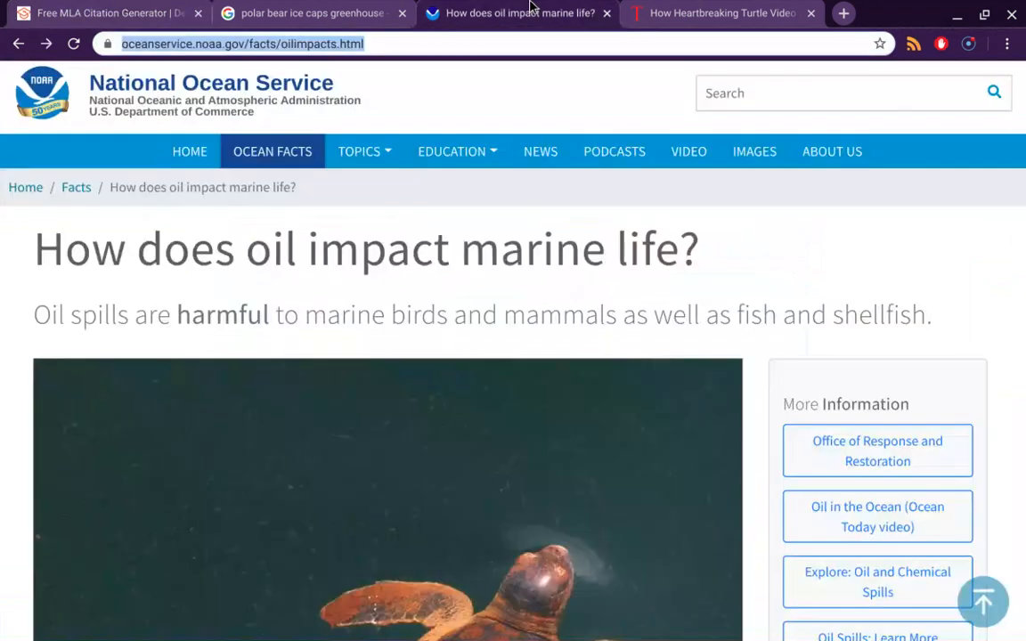
scroll(625, 359, down, 7)
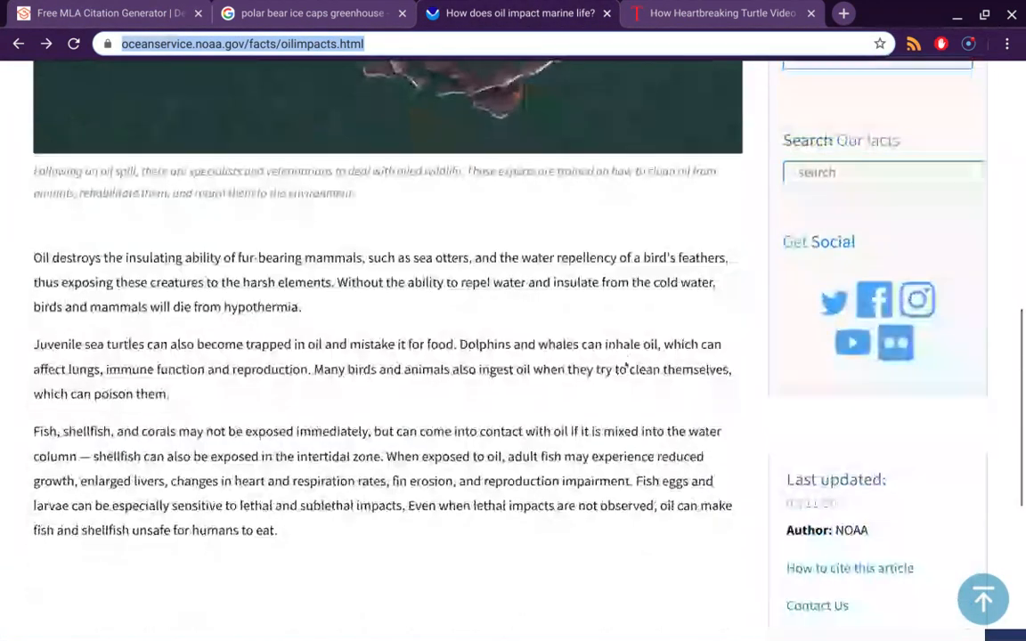
scroll(626, 365, down, 5)
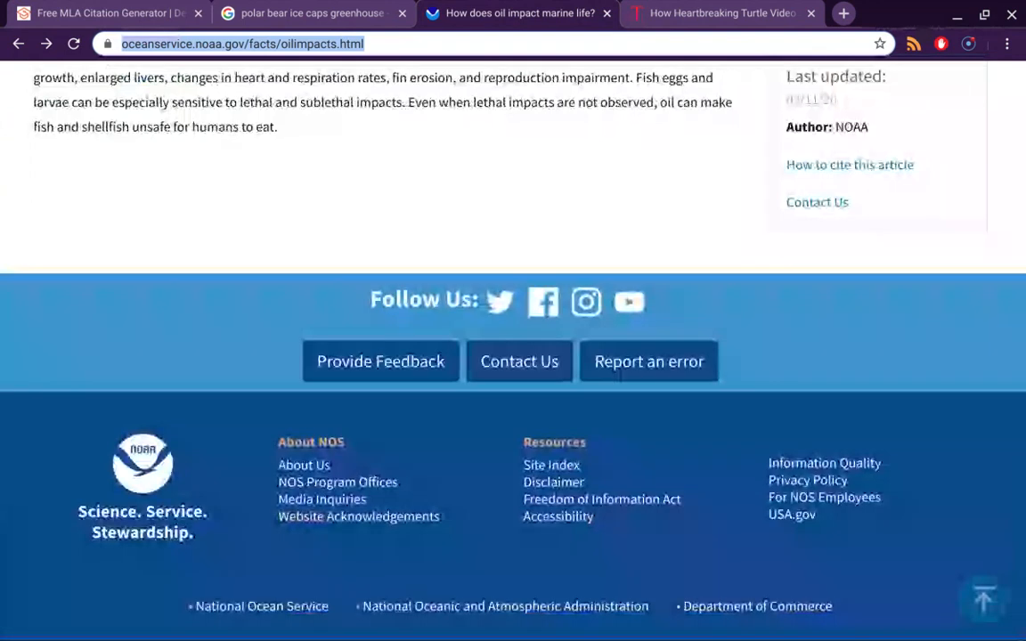
scroll(771, 316, up, 1)
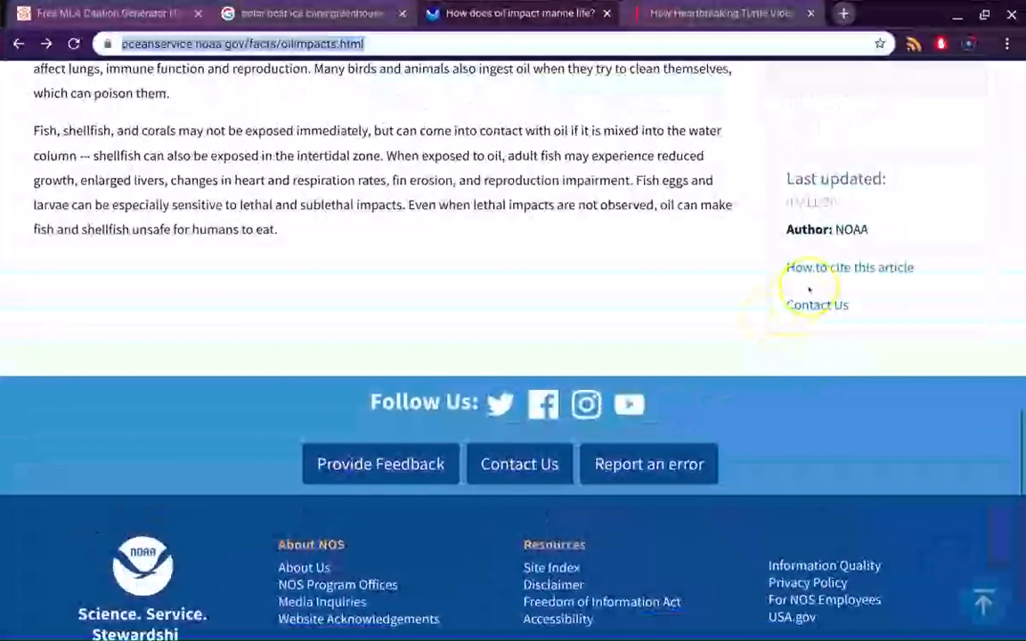
scroll(810, 199, up, 1)
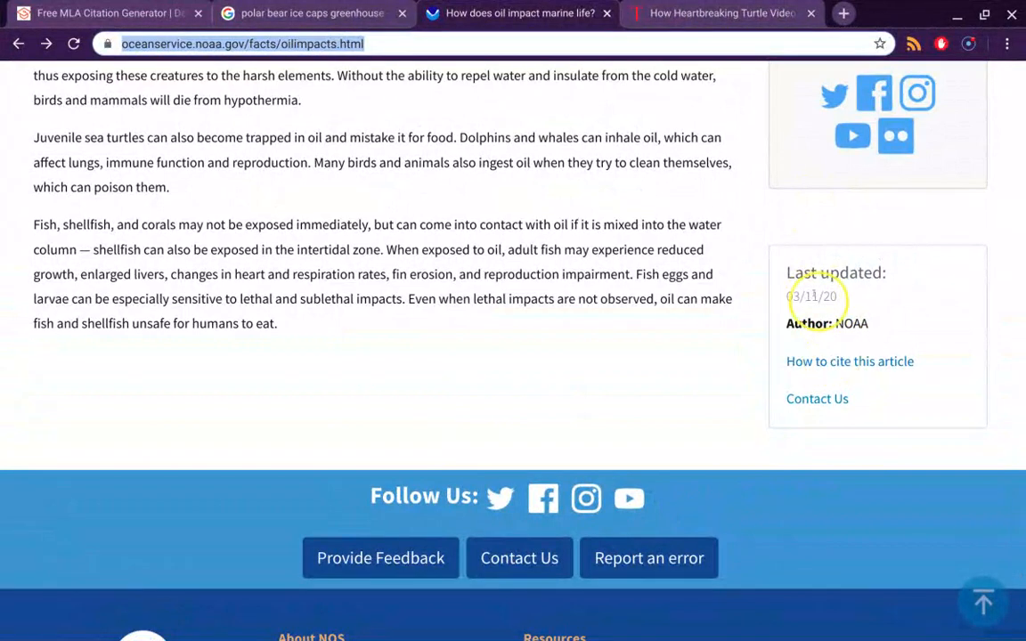
drag(787, 271, 841, 294)
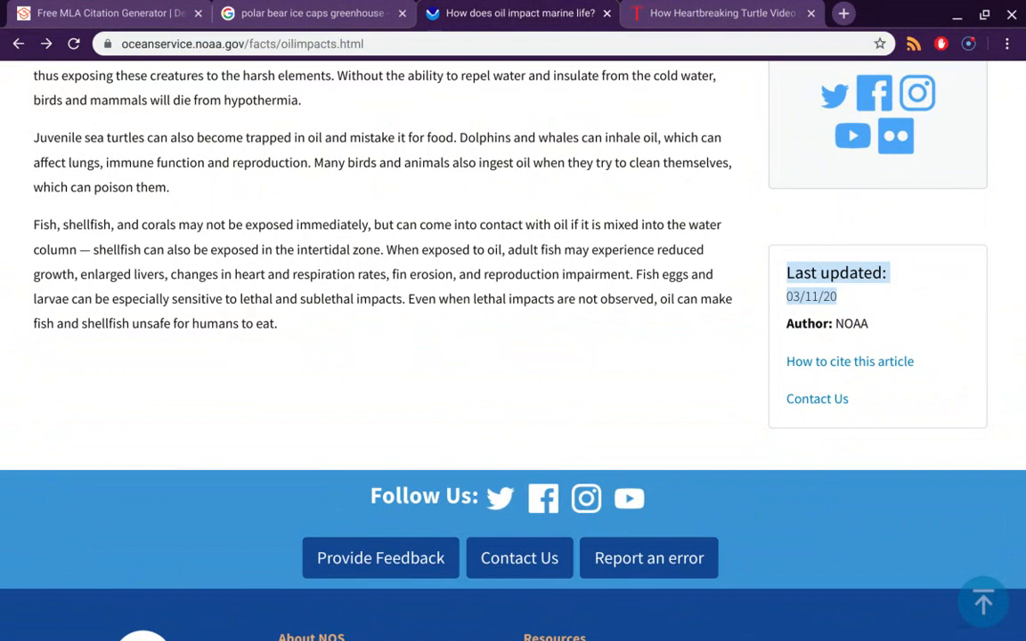
Set the citation's publication date to day 11, month 03, year 2020
click(84, 12)
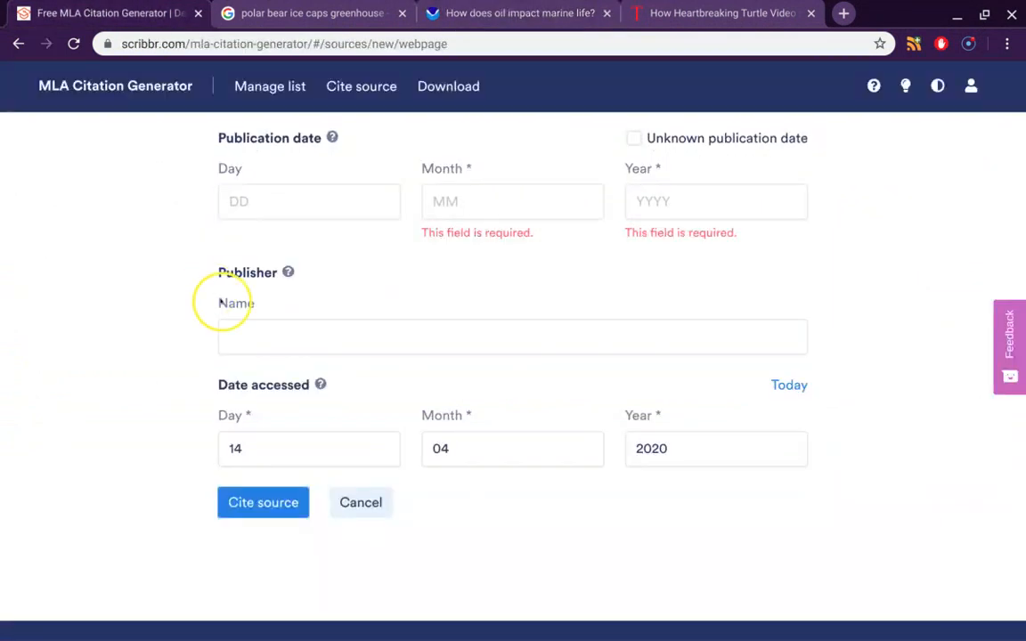
click(263, 203)
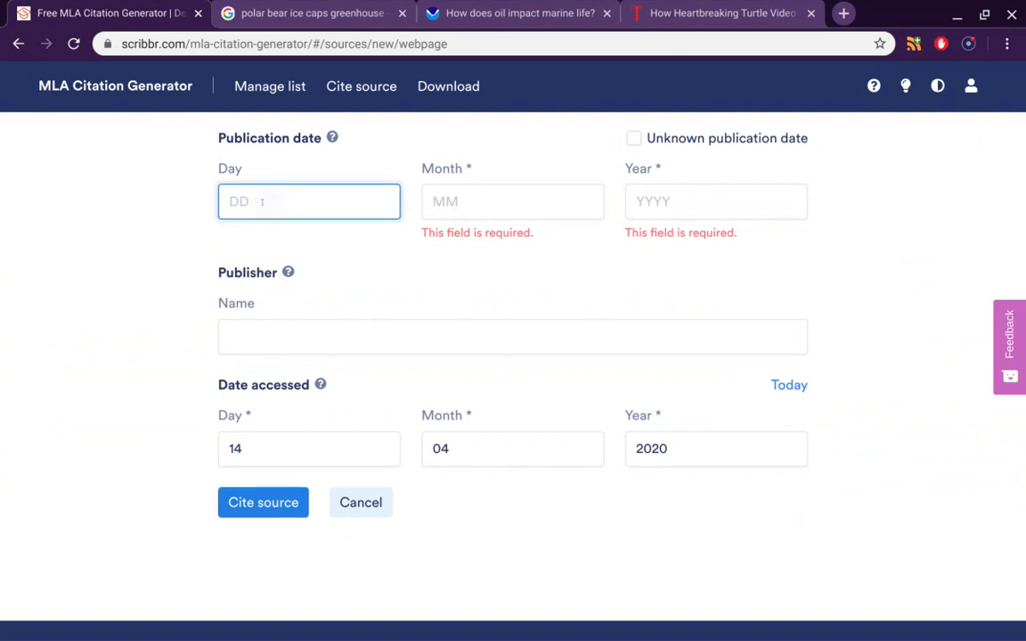
text(11)
click(515, 205)
text(03)
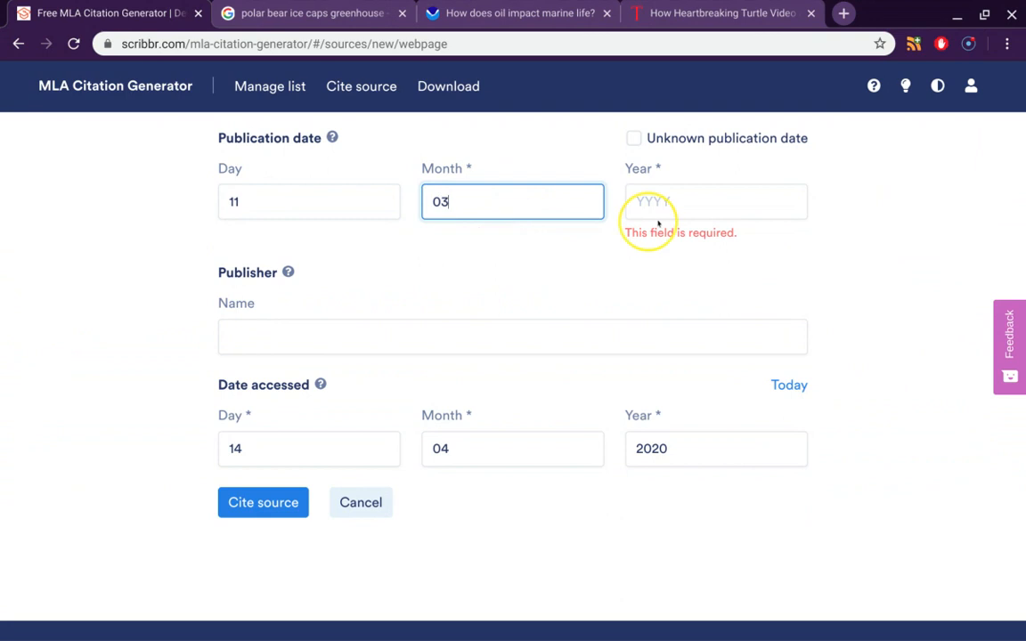
click(732, 202)
text(2020)
Cite the oil impact source with the publisher left empty and review the entries in the Works Cited list
scroll(523, 321, down, 1)
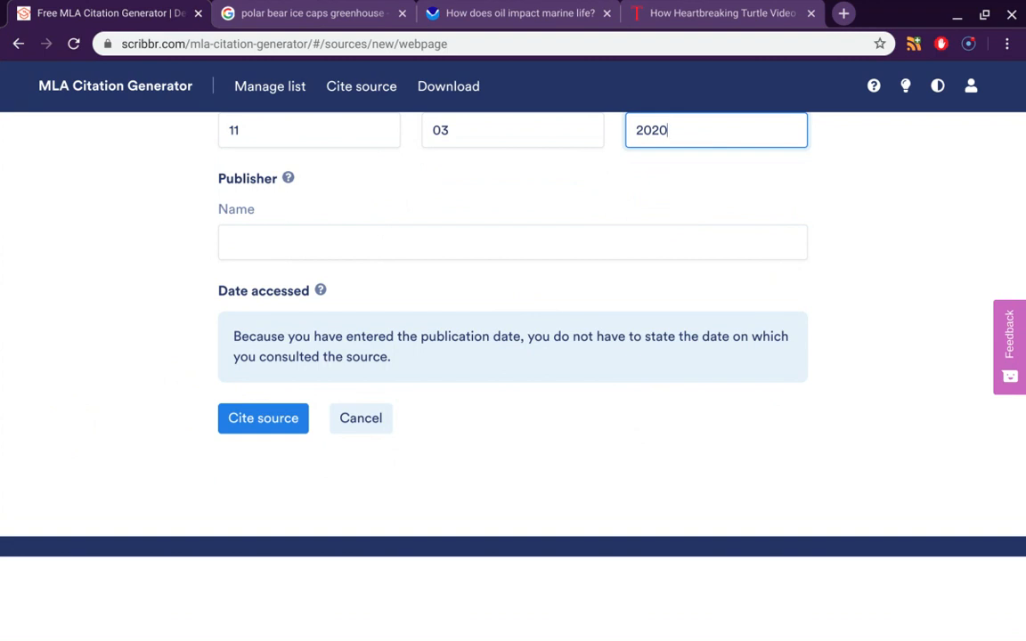
scroll(278, 387, up, 1)
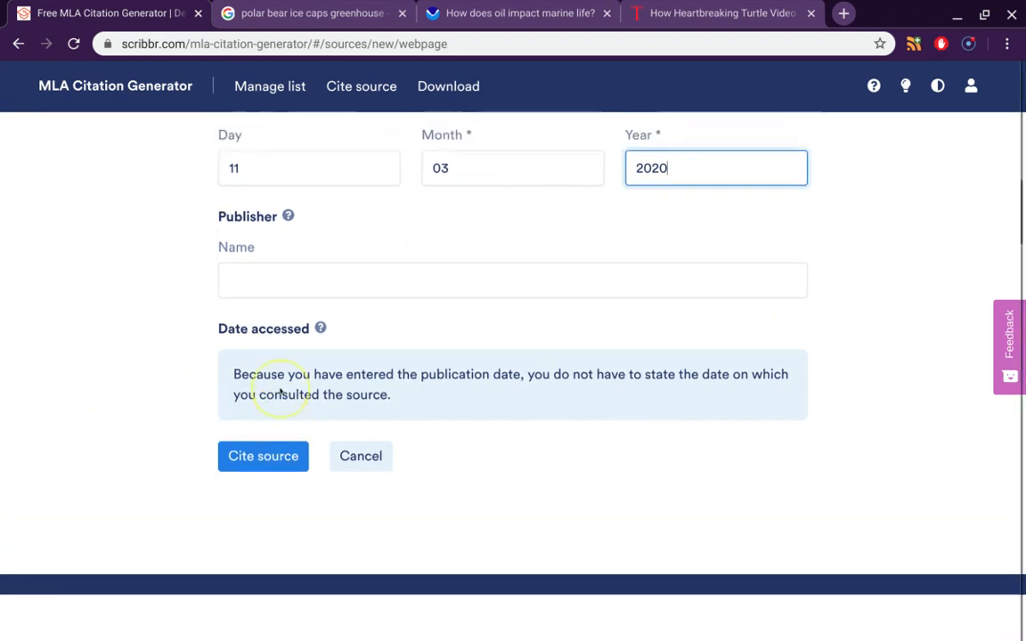
click(264, 465)
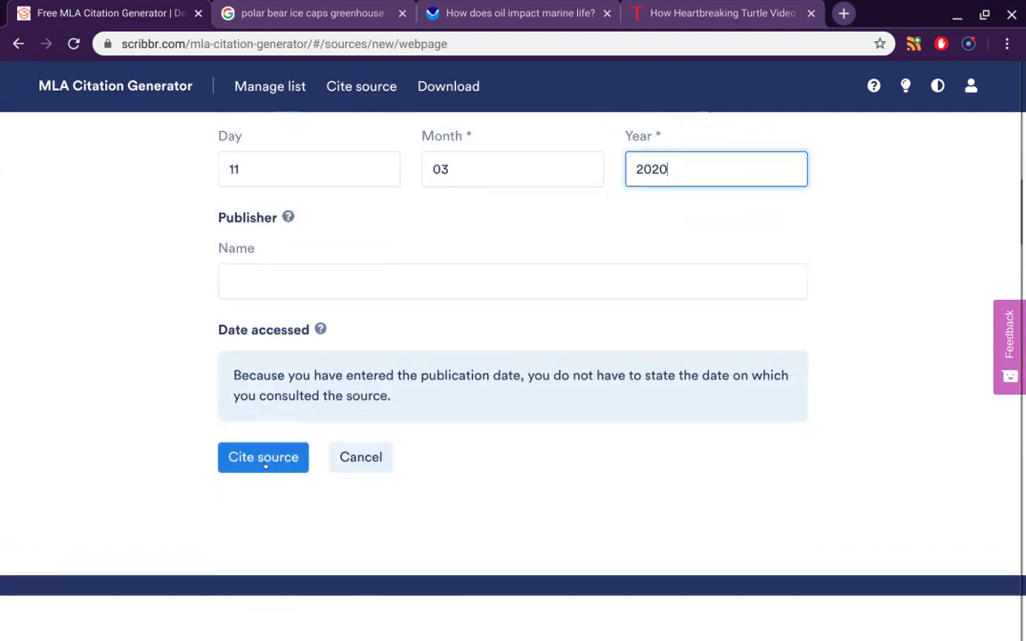
click(299, 457)
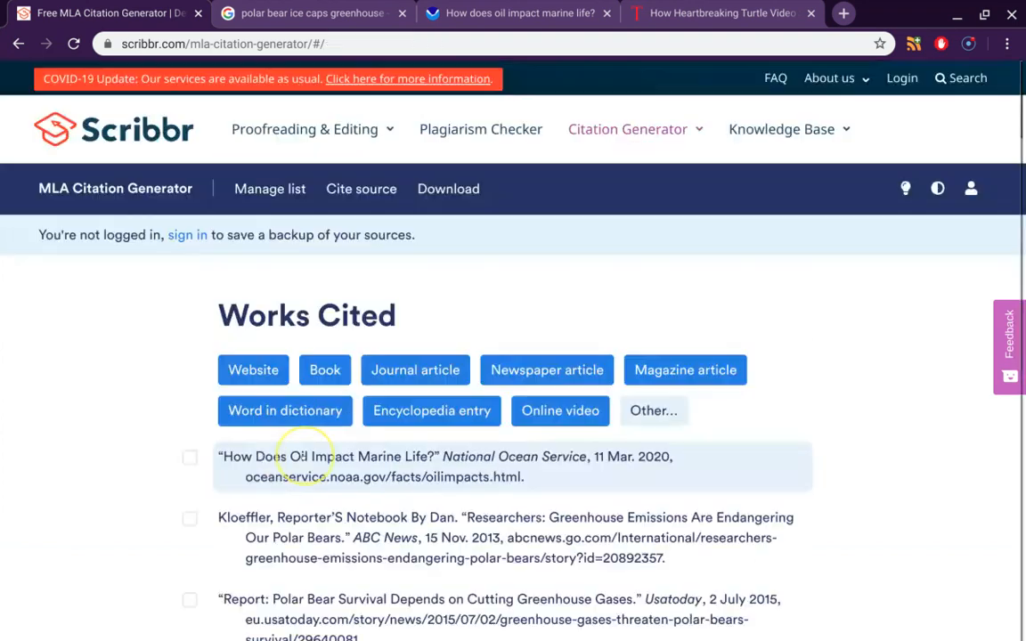
scroll(301, 456, down, 3)
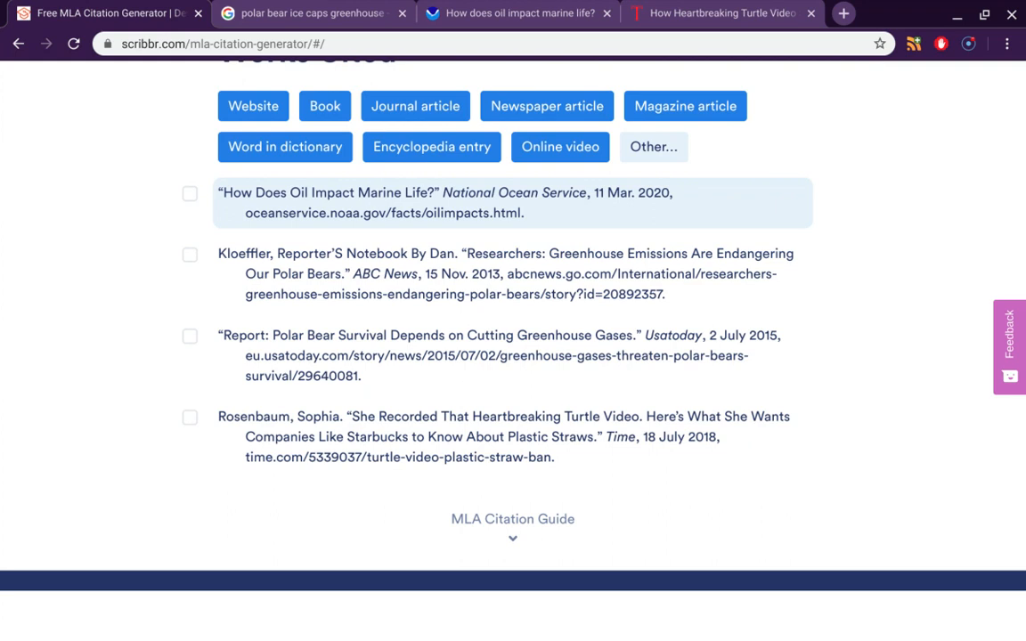
scroll(461, 316, up, 2)
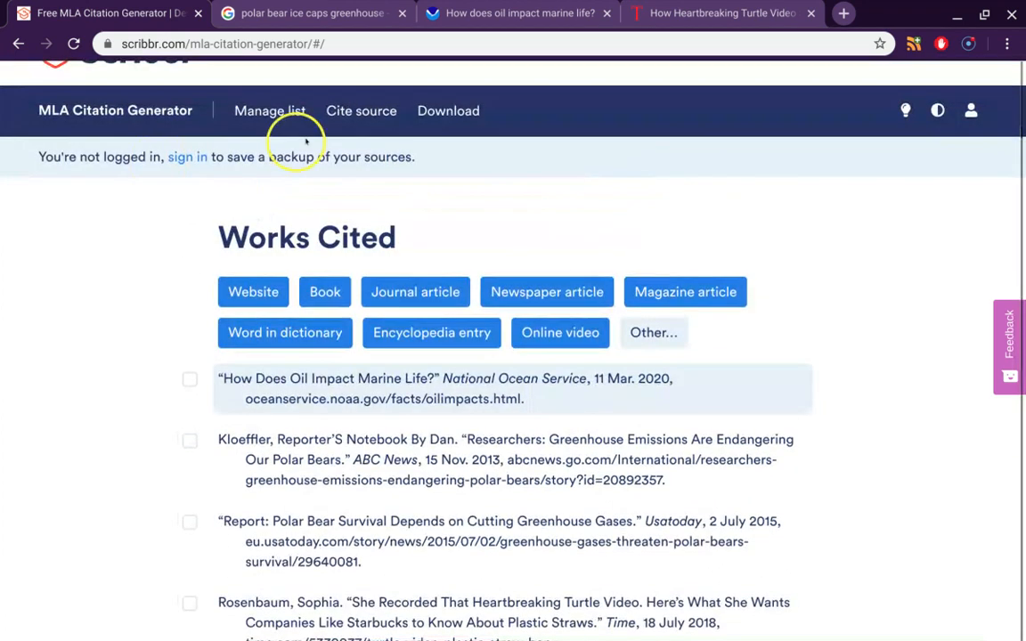
Check the export options offered for the Works Cited list, dismiss them, and look over the finished entries
click(418, 118)
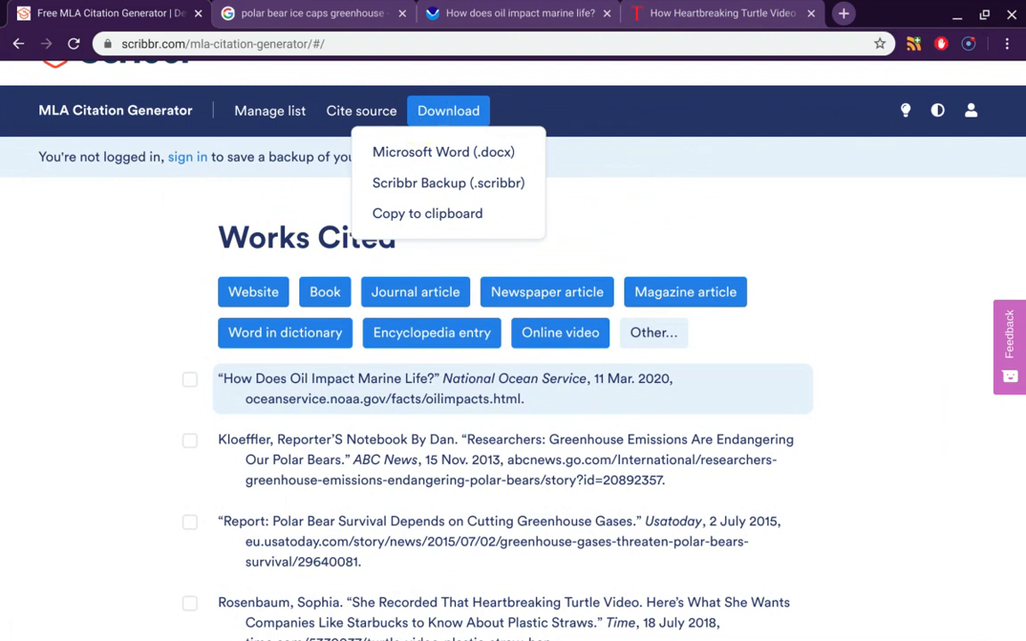
click(429, 213)
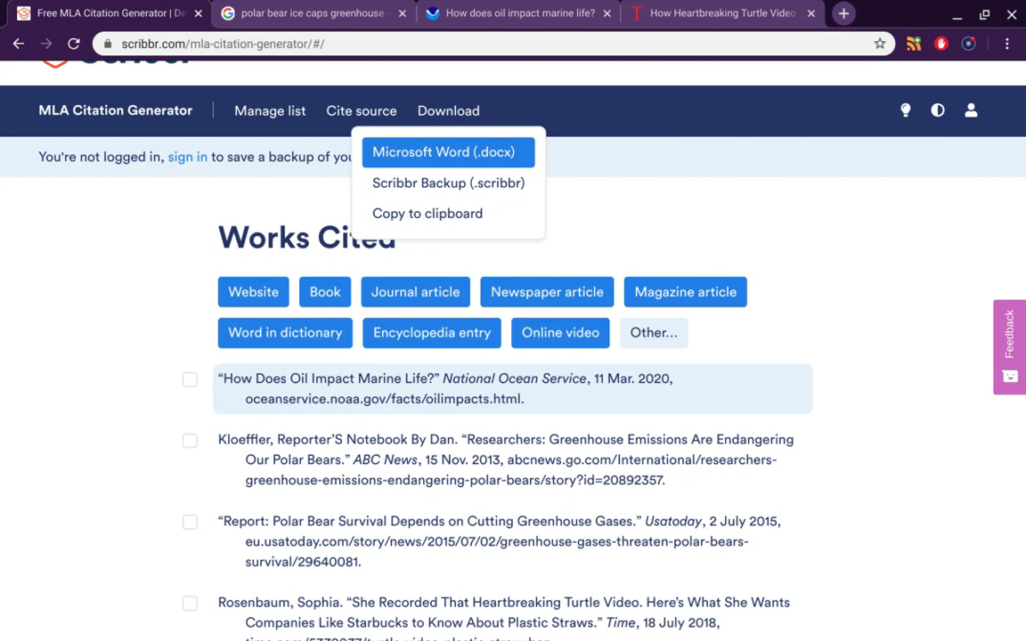
click(87, 309)
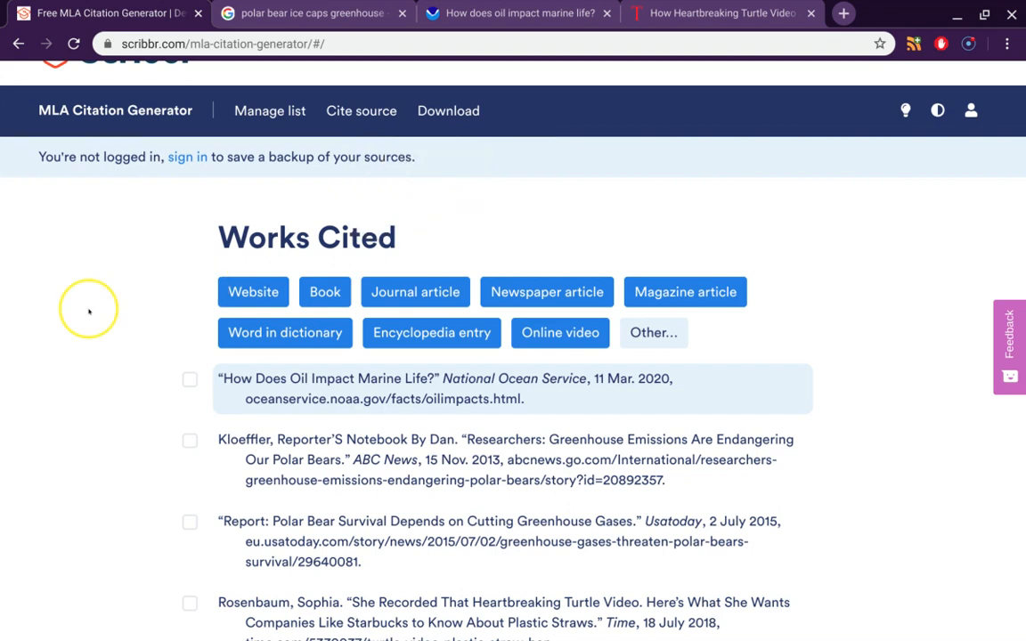
scroll(87, 309, down, 3)
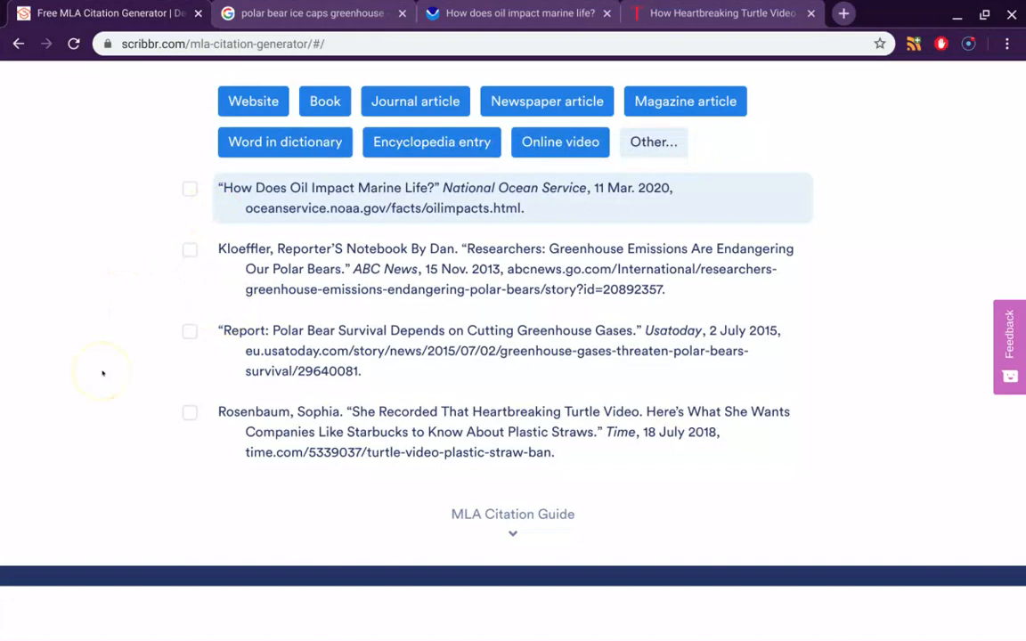
scroll(102, 373, up, 4)
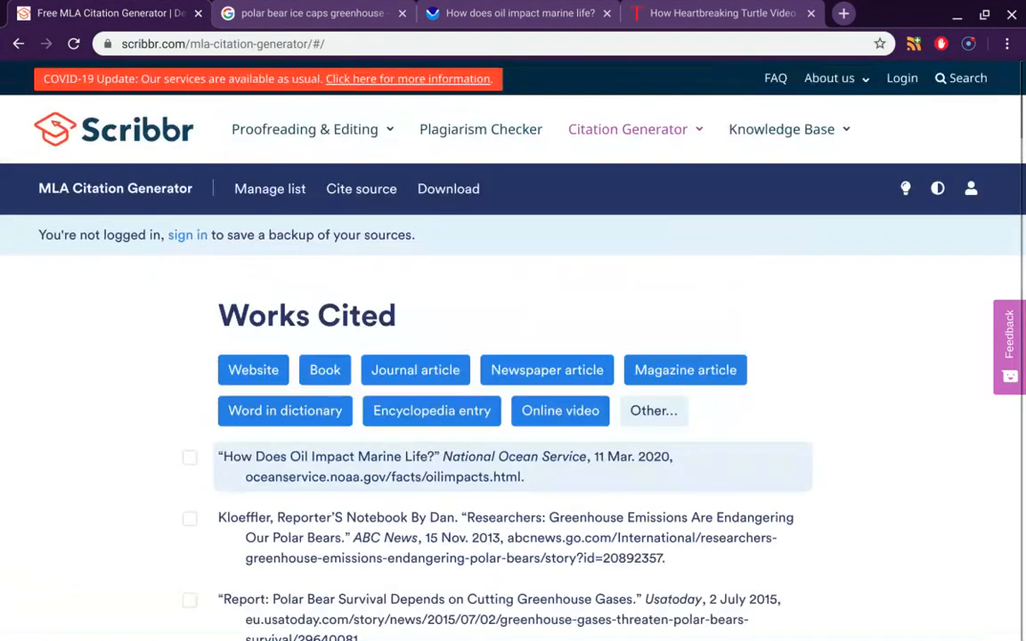